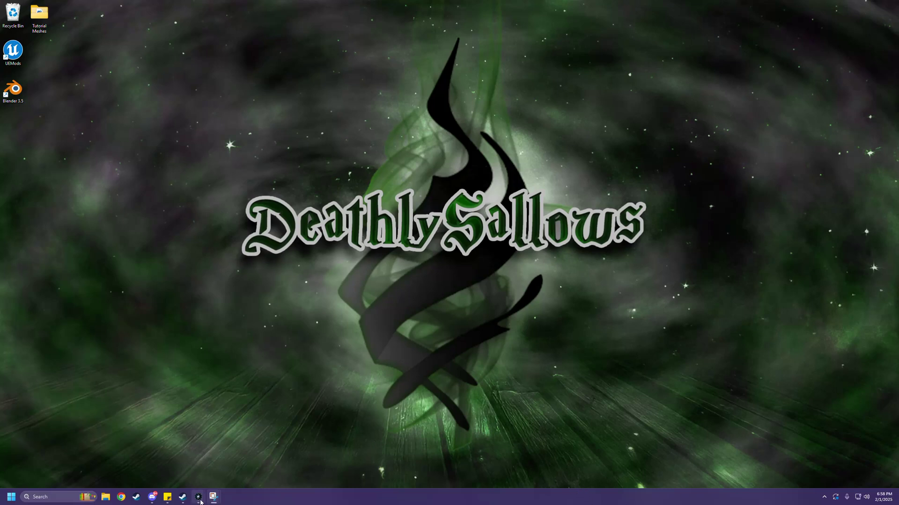
# Step: Bring the main Unreal Editor forward, showing the CharacterCreator icon folder in the Content Browser
pyautogui.moveTo(199, 501)
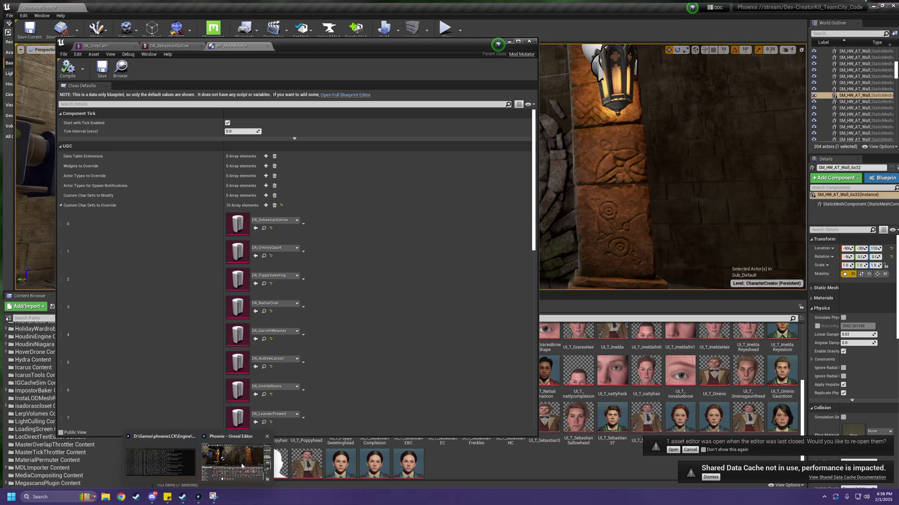
pyautogui.click(242, 466)
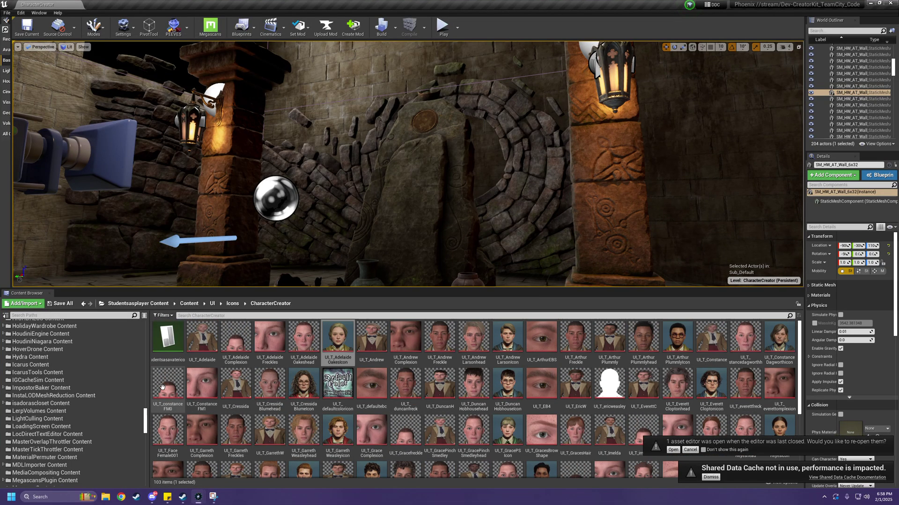
pyautogui.moveTo(146, 426); pyautogui.dragTo(146, 330)
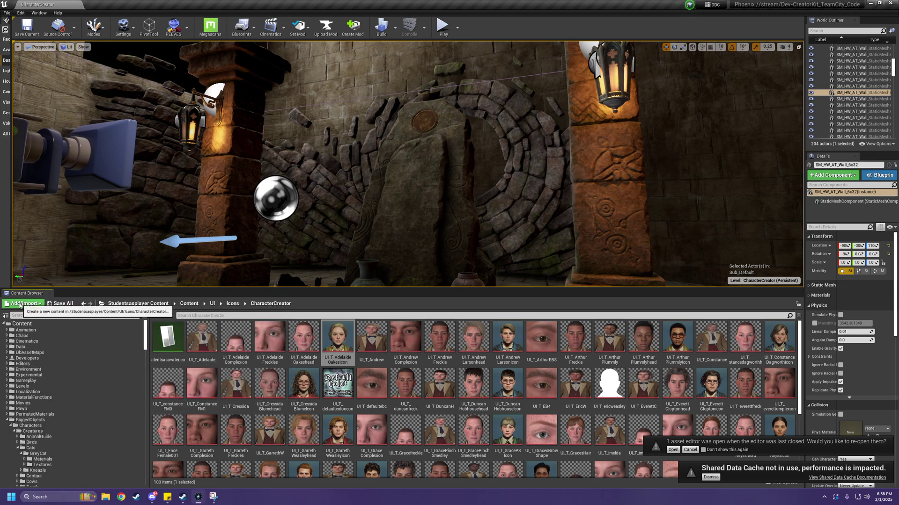
pyautogui.click(20, 303)
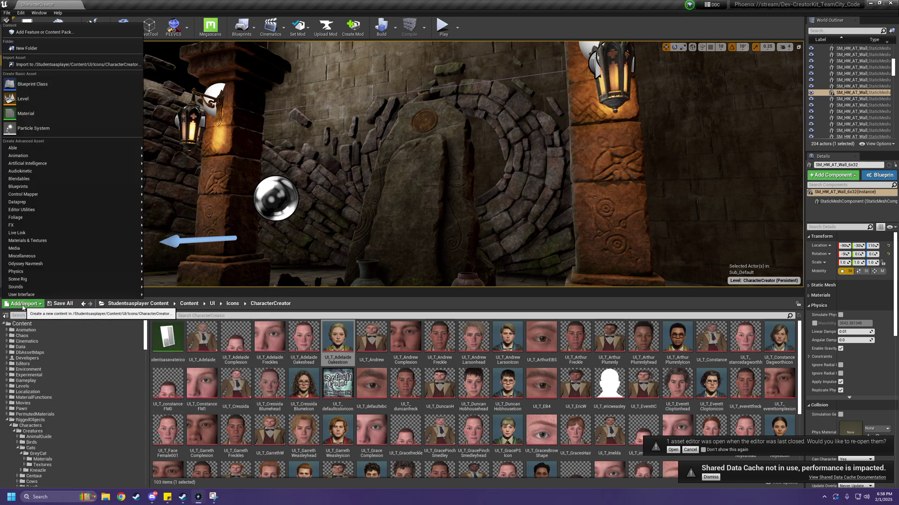
pyautogui.moveTo(71, 294)
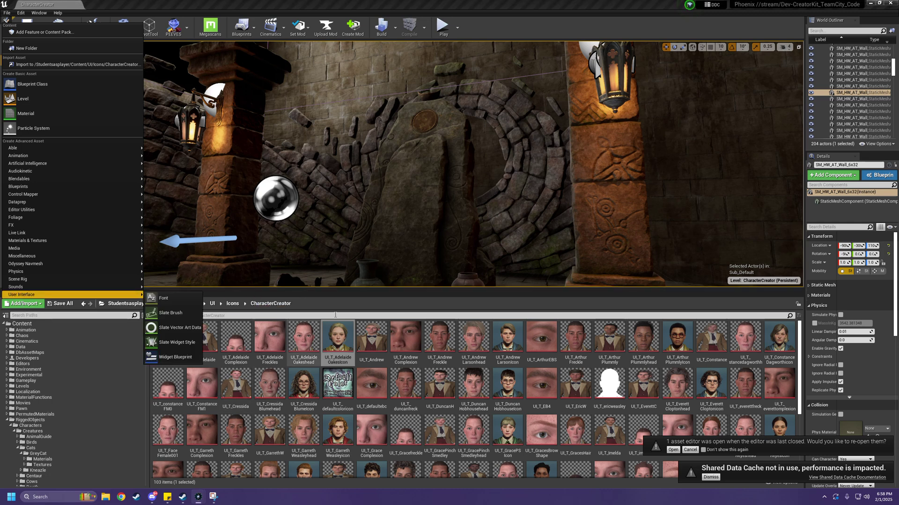
pyautogui.click(436, 155)
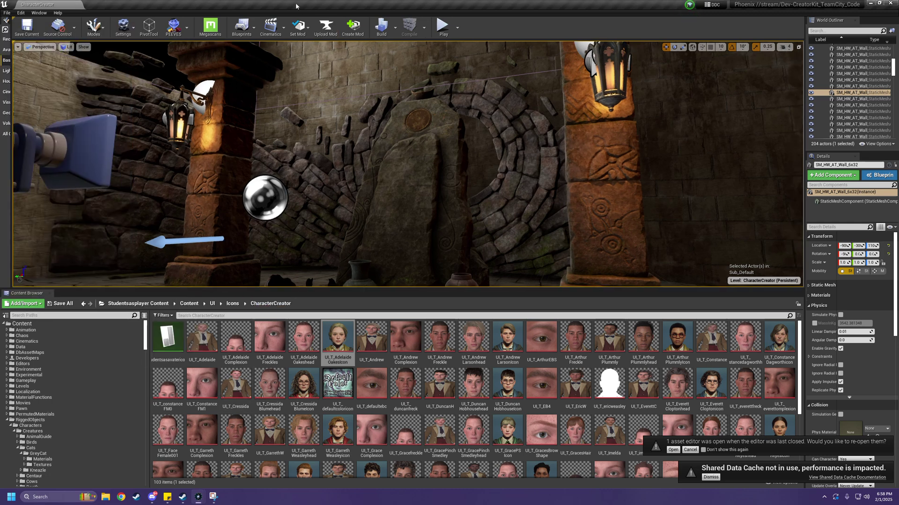
# Step: Create a new empty mod named Headtutorial, filling in the author name
pyautogui.click(353, 28)
pyautogui.click(335, 151)
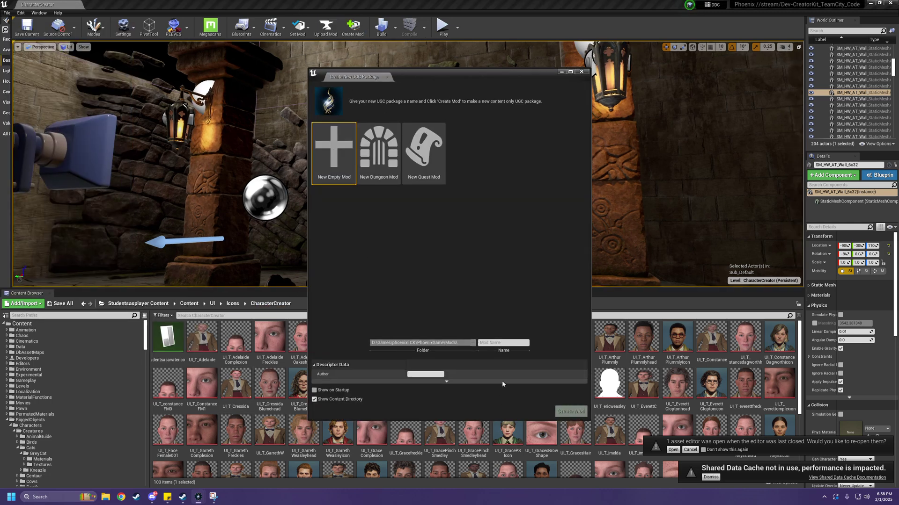
pyautogui.click(492, 343)
pyautogui.write('He')
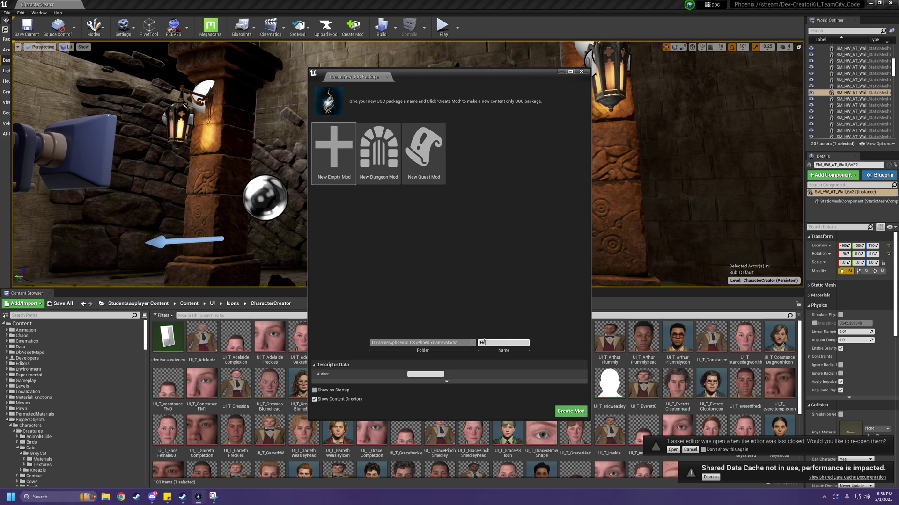
pyautogui.write('ad tuto')
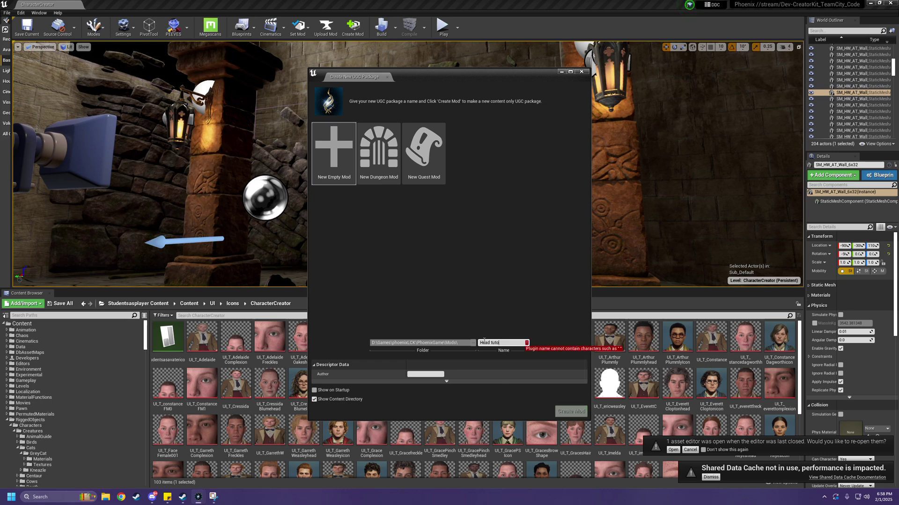
pyautogui.write('t')
pyautogui.press('BackSpace')
pyautogui.press('BackSpace')
pyautogui.write('t')
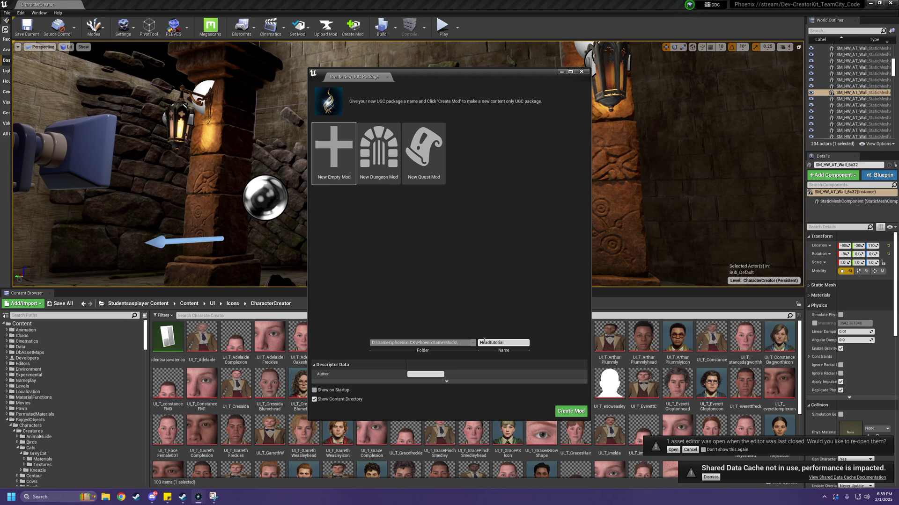
pyautogui.click(427, 374)
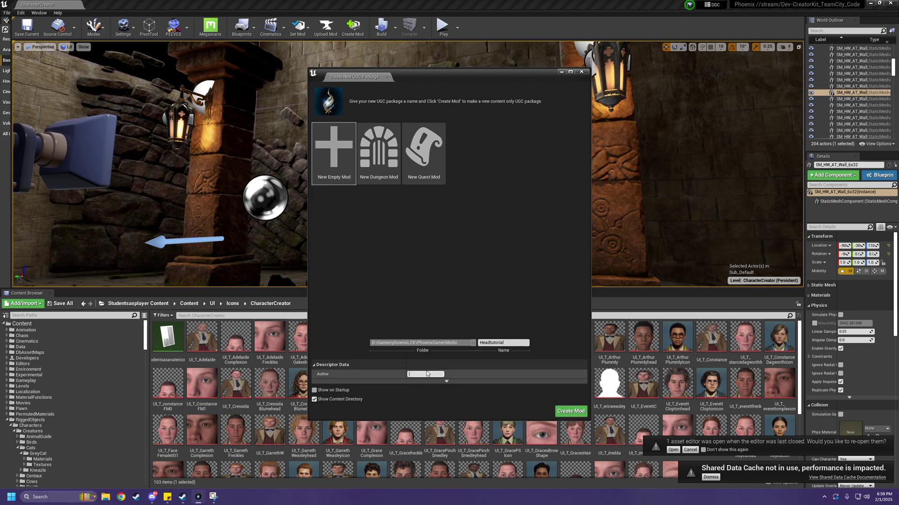
pyautogui.write('Deathly')
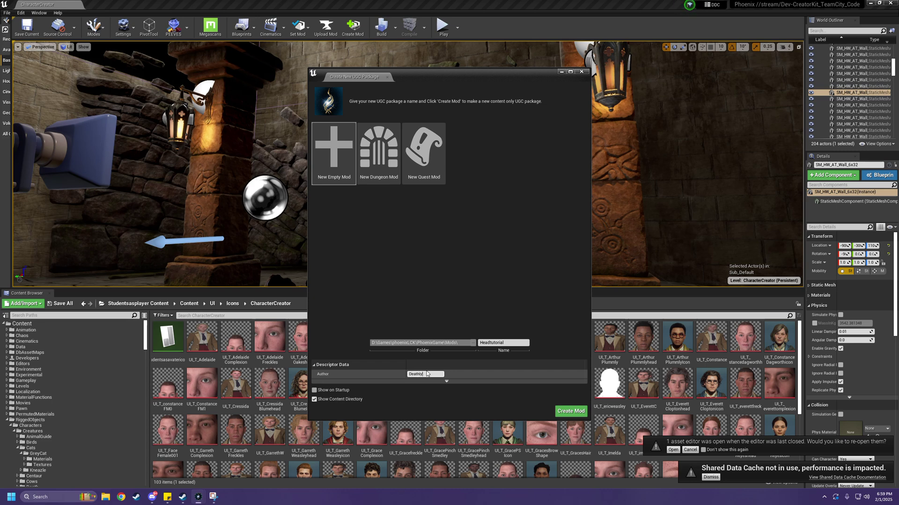
pyautogui.write('saws')
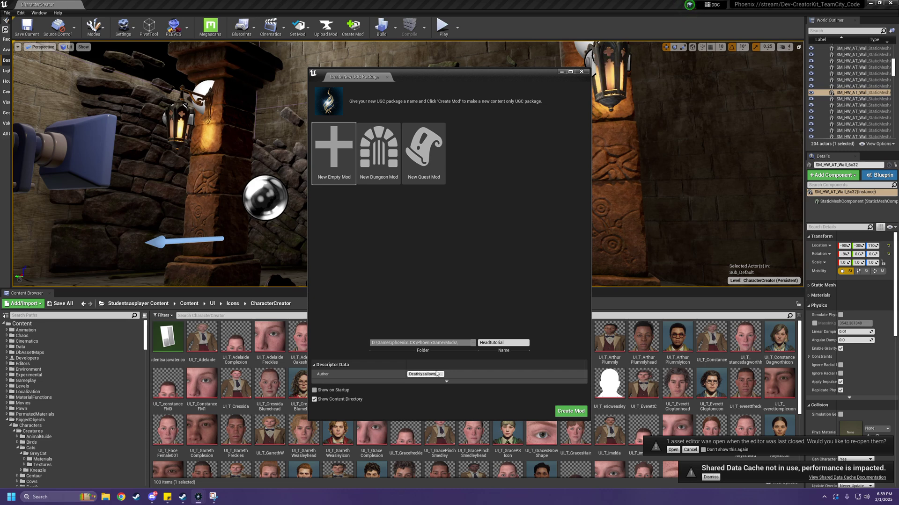
pyautogui.click(571, 411)
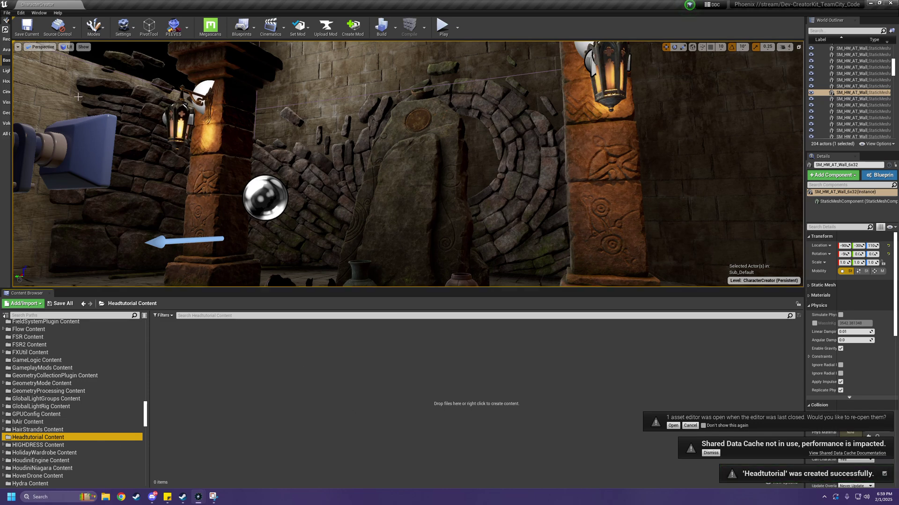
# Step: Restore the Unreal Editor window to a smaller size and reposition it on screen
pyautogui.press('super+Down')
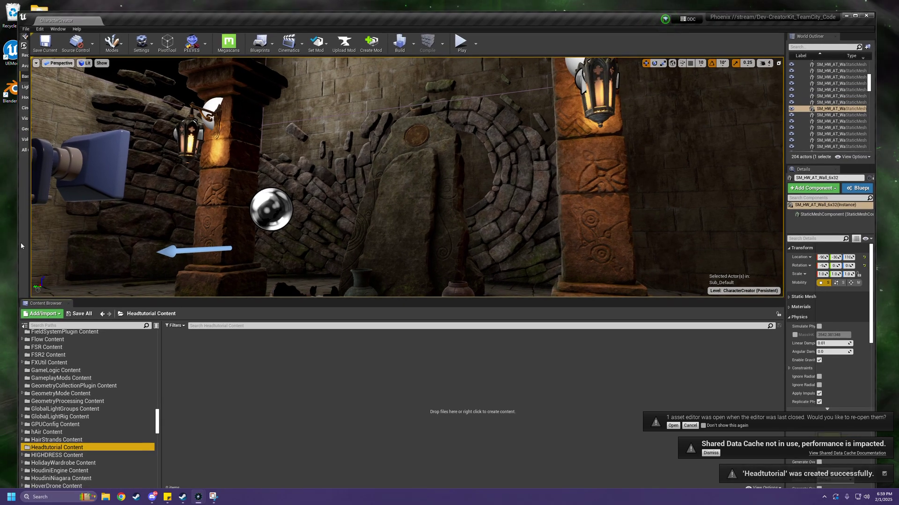
pyautogui.moveTo(21, 242); pyautogui.dragTo(180, 244)
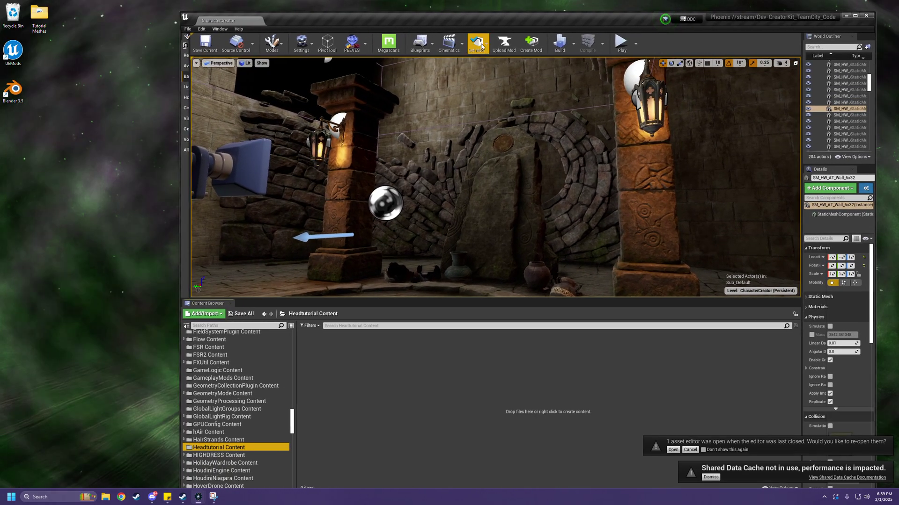
pyautogui.moveTo(571, 15); pyautogui.dragTo(525, 21)
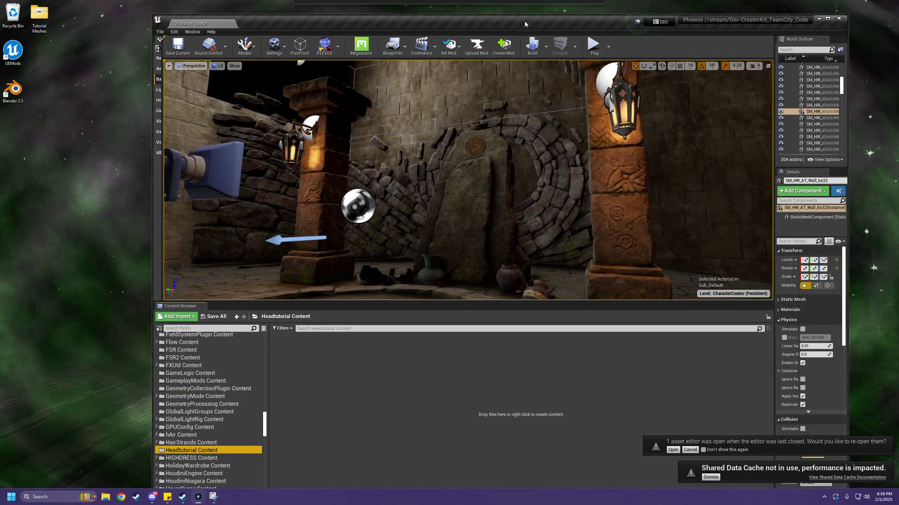
# Step: Drag SebastianSallow.fbx from the Tutorial Meshes folder into the Headtutorial Content Browser
pyautogui.doubleClick(48, 21)
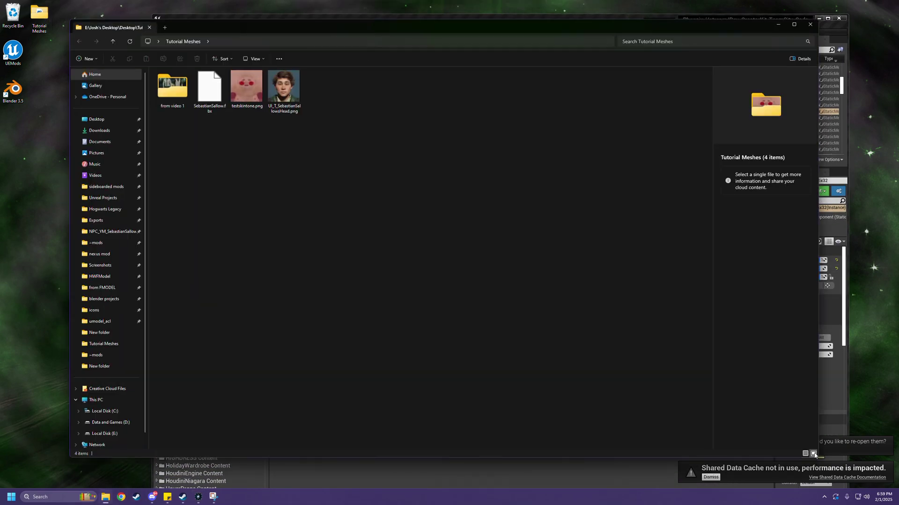
pyautogui.moveTo(818, 457); pyautogui.dragTo(495, 457)
pyautogui.click(207, 89)
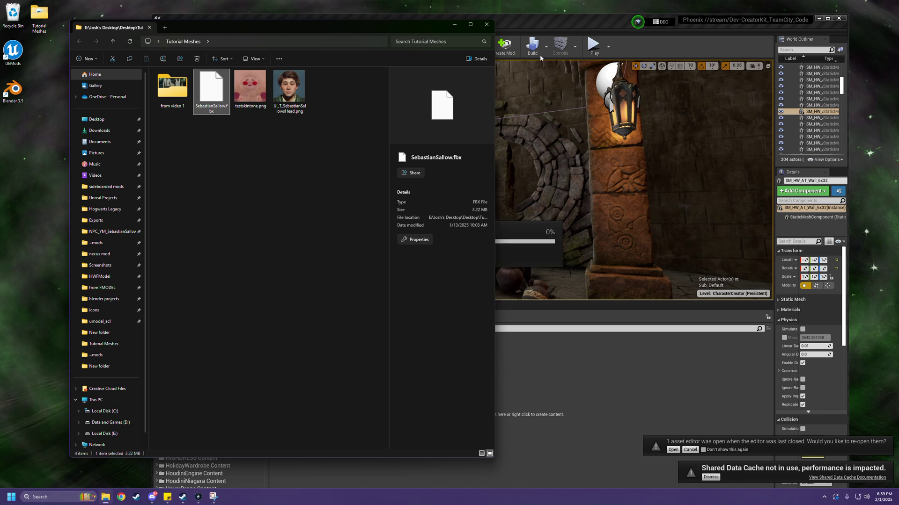
pyautogui.moveTo(198, 497)
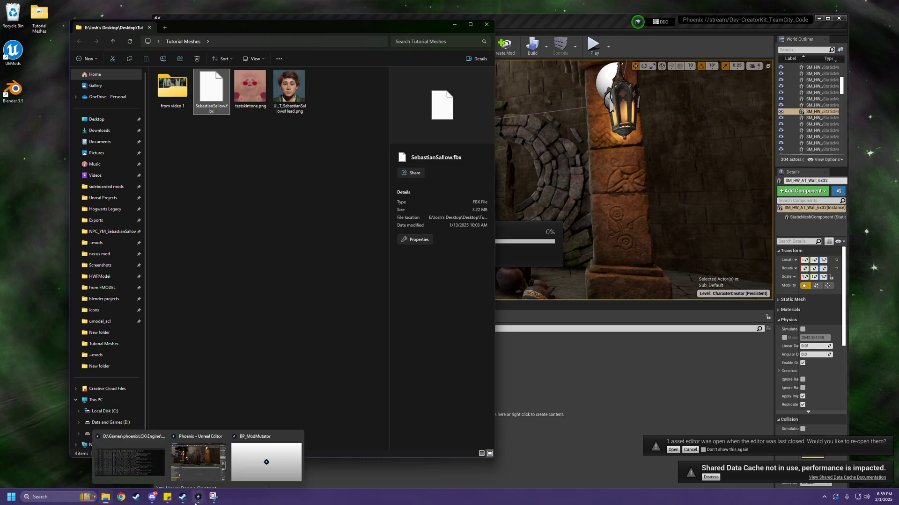
pyautogui.moveTo(198, 476)
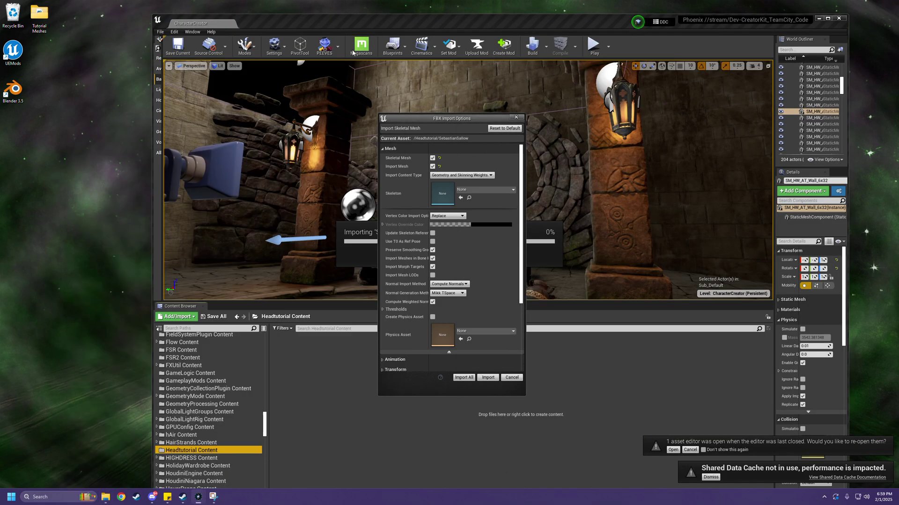
# Step: Import SebastianSallow as a skeletal mesh assigned to Biped_Skeleton
pyautogui.click(496, 189)
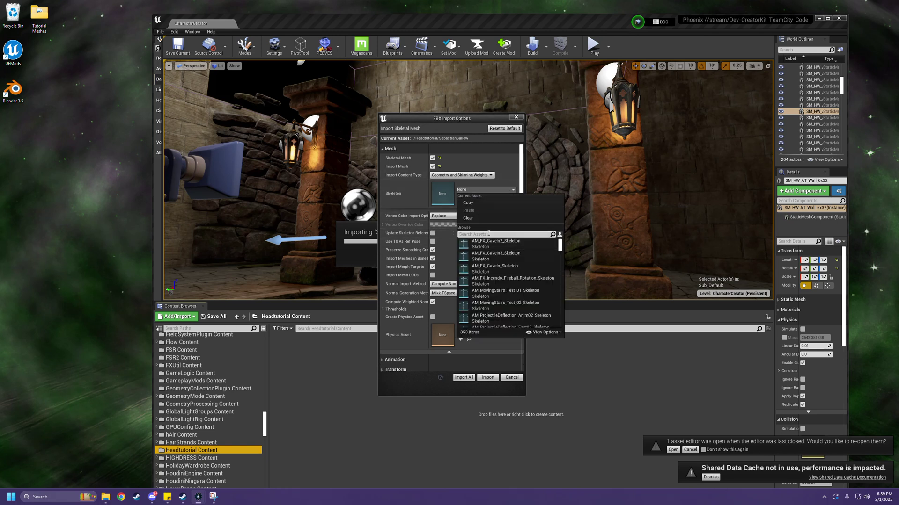
pyautogui.write('iped')
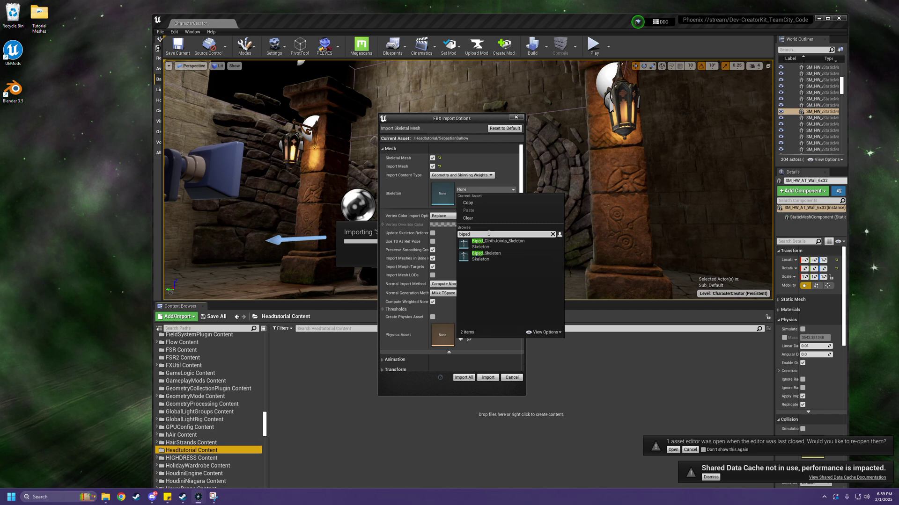
pyautogui.click(487, 255)
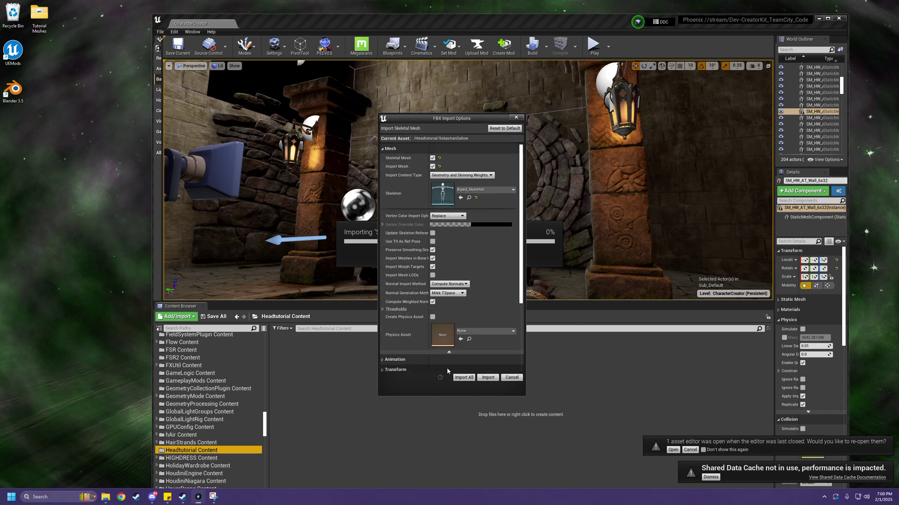
pyautogui.click(482, 378)
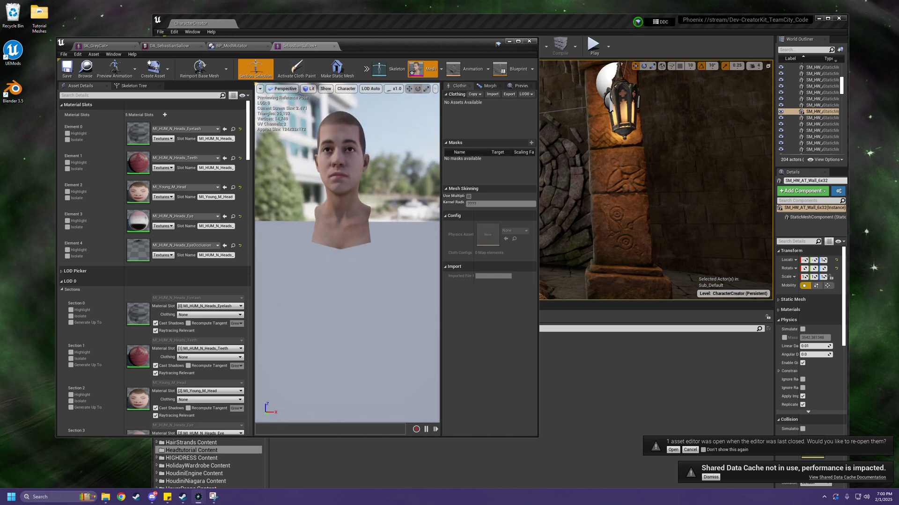
# Step: Inspect the SebastianSallow head preview and its material slot, then minimize the mesh editor
pyautogui.moveTo(354, 229)
pyautogui.mouseDown(button='right')
pyautogui.moveTo(346, 220)
pyautogui.moveTo(348, 244)
pyautogui.moveTo(348, 213)
pyautogui.moveTo(354, 234)
pyautogui.mouseUp(button='right')
pyautogui.press('f')
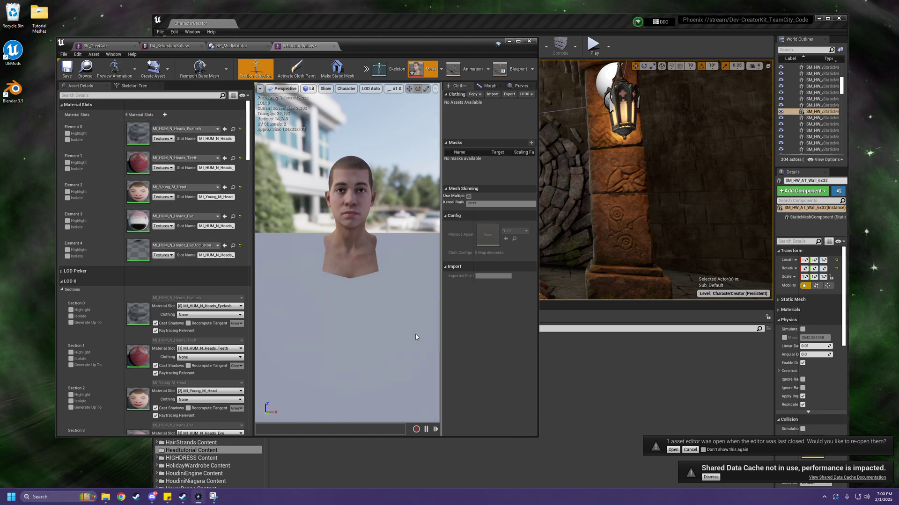
pyautogui.click(191, 133)
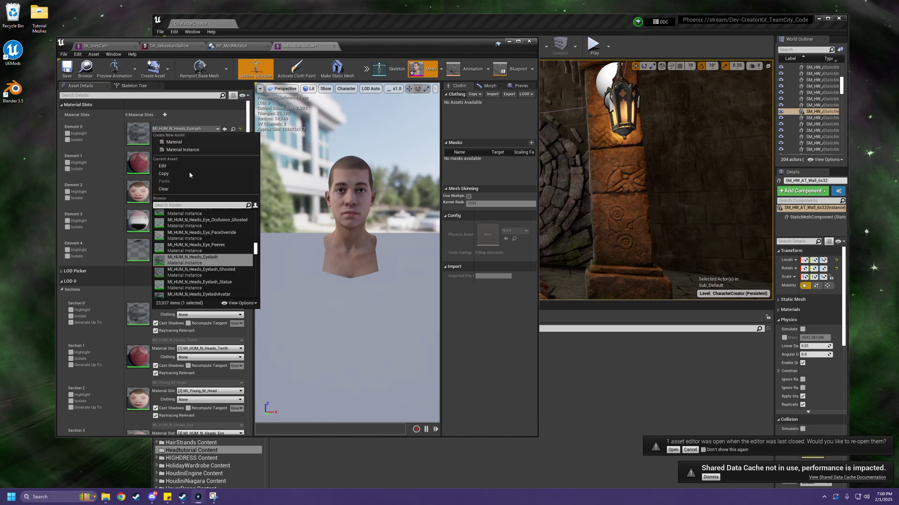
pyautogui.click(329, 216)
pyautogui.moveTo(341, 232); pyautogui.dragTo(374, 196)
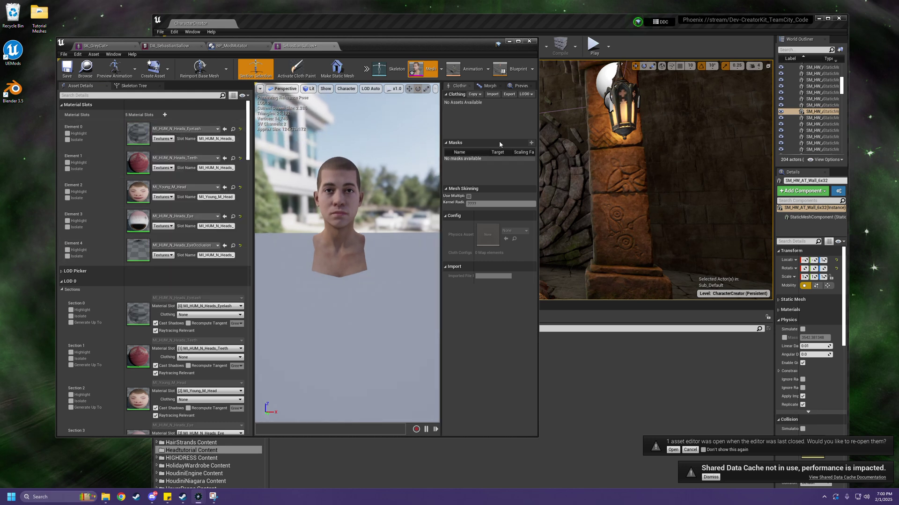
pyautogui.click(510, 42)
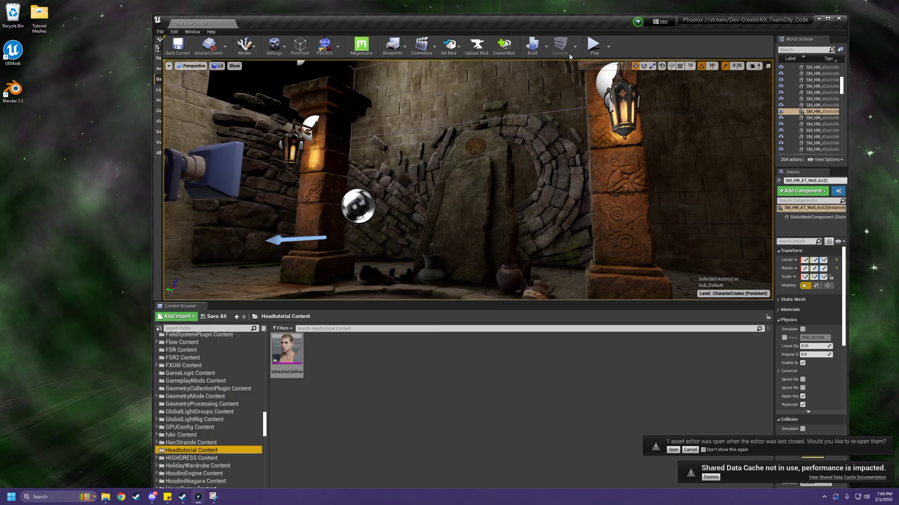
# Step: Search the Content root for DA_sebastian and inspect DA_NPC_YM_SebastianSallow_Master
pyautogui.moveTo(744, 15); pyautogui.dragTo(743, 0)
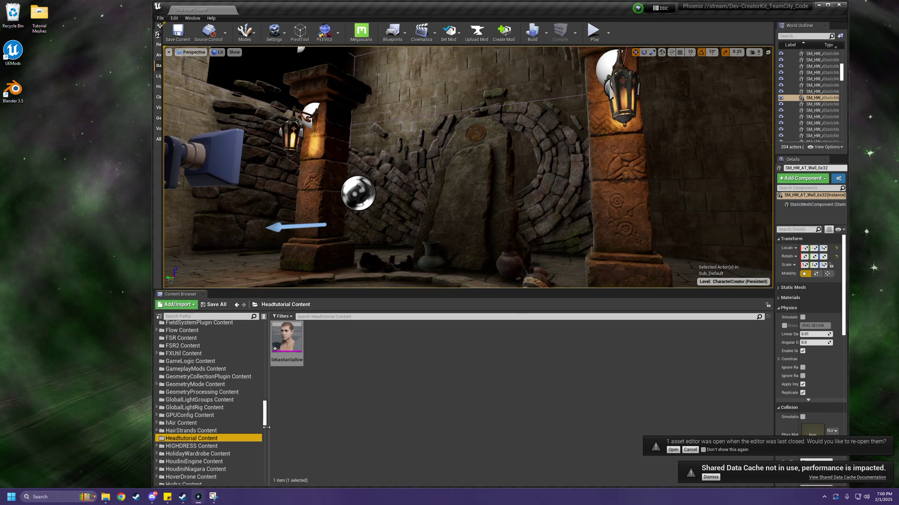
pyautogui.moveTo(265, 428); pyautogui.dragTo(266, 352)
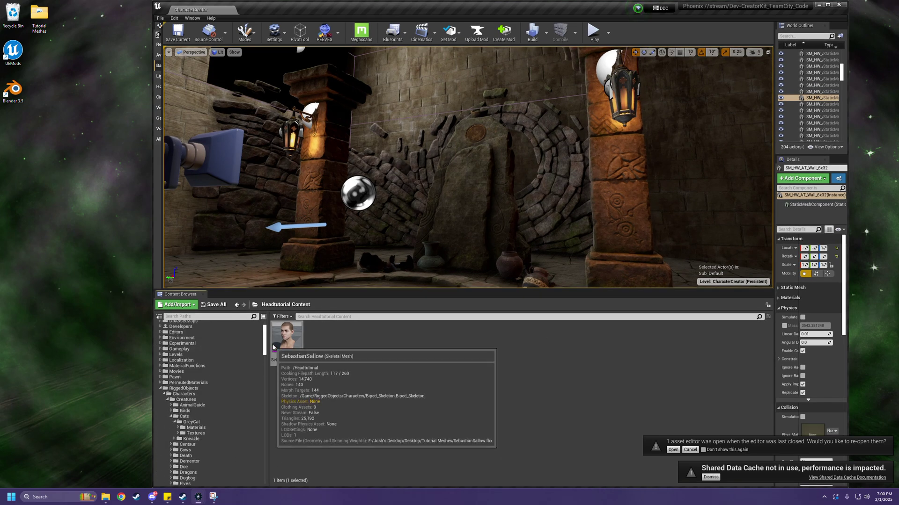
pyautogui.scroll(3, 190, 329)
pyautogui.click(189, 326)
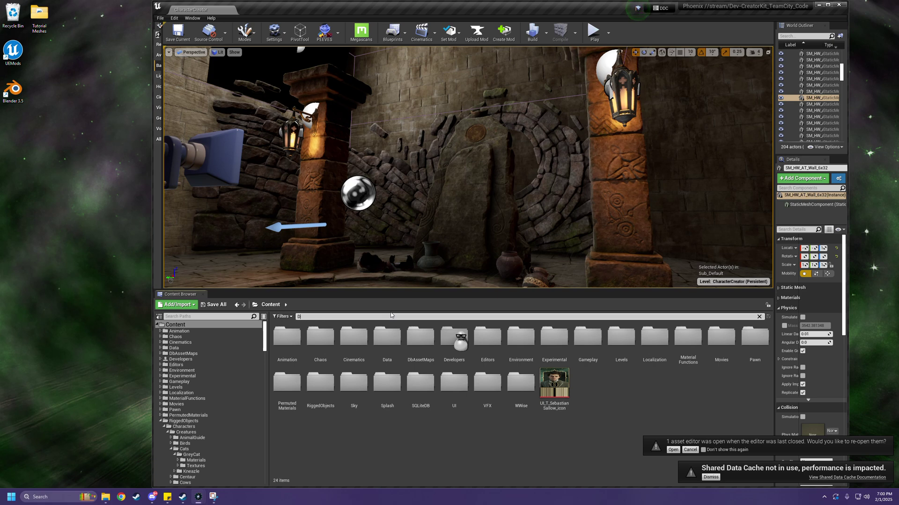
pyautogui.write('A_')
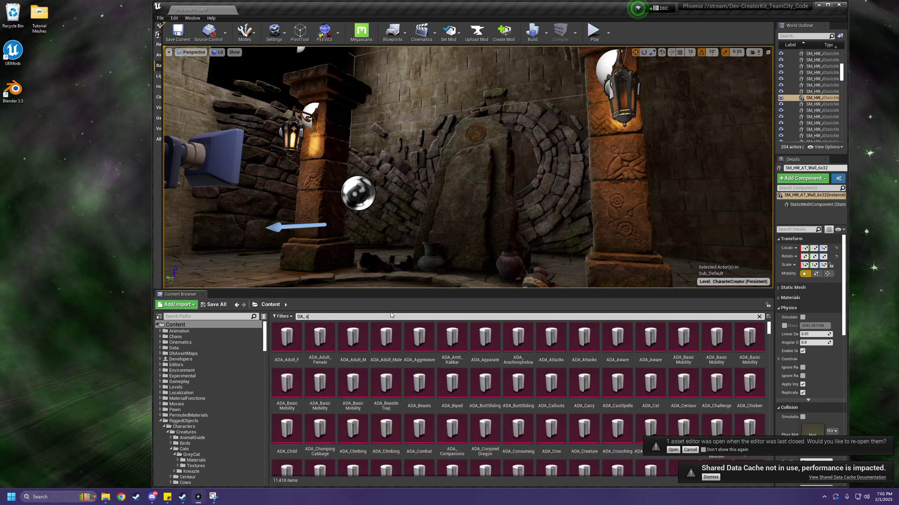
pyautogui.write('sebastian')
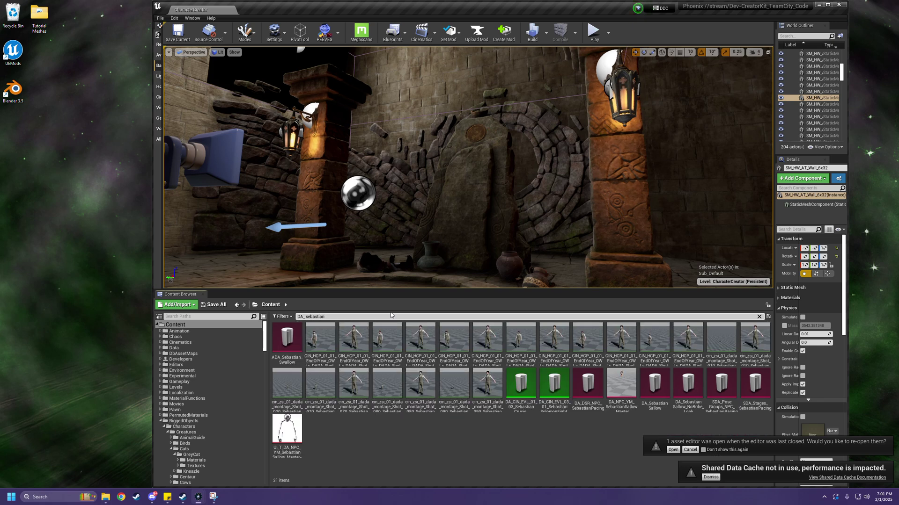
pyautogui.click(610, 390)
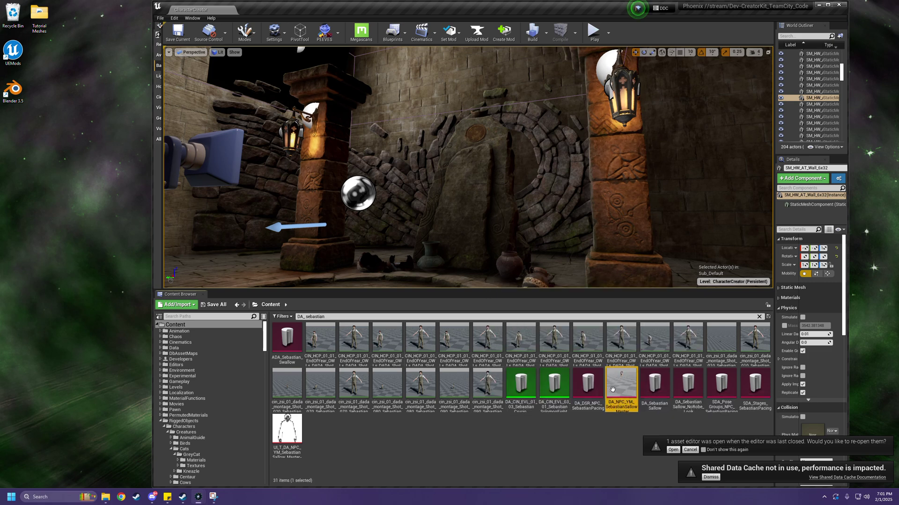
pyautogui.doubleClick(612, 390)
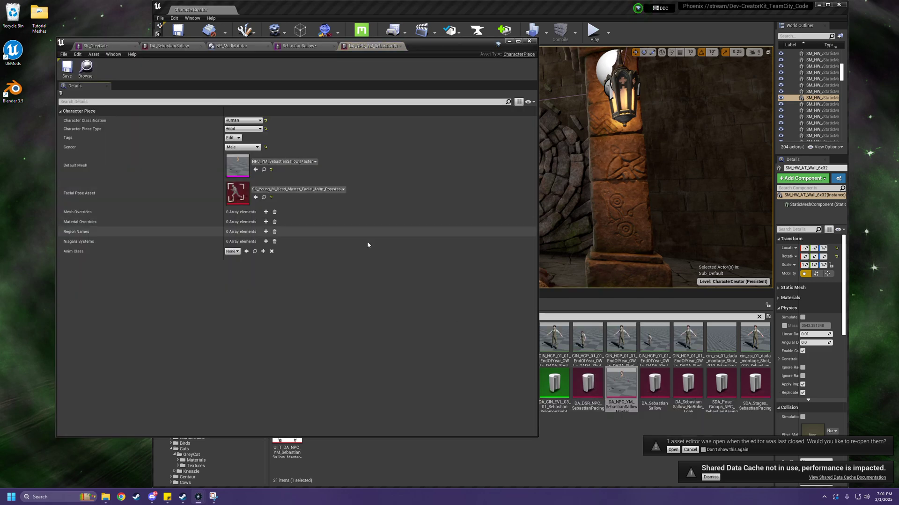
pyautogui.click(509, 42)
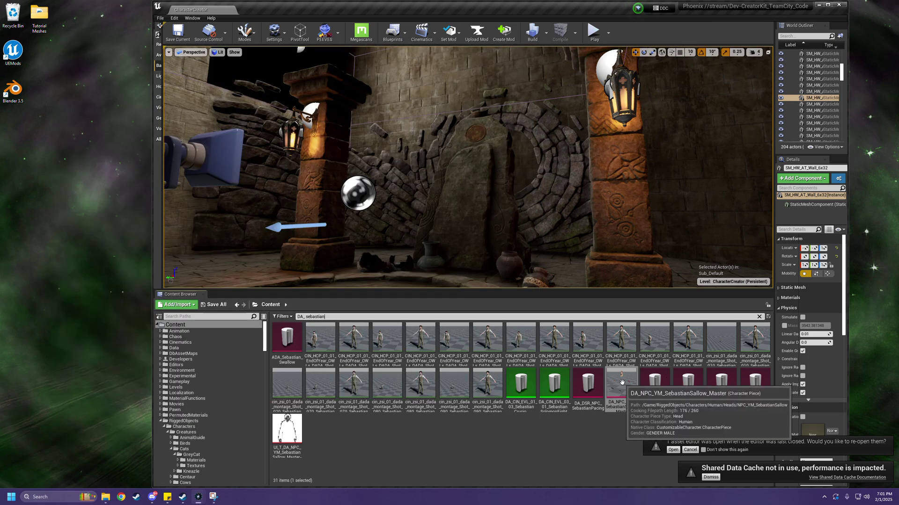
# Step: Copy DA_NPC_YM_SebastianSallow_Master into the Headtutorial folder and view it there
pyautogui.rightClick(627, 393)
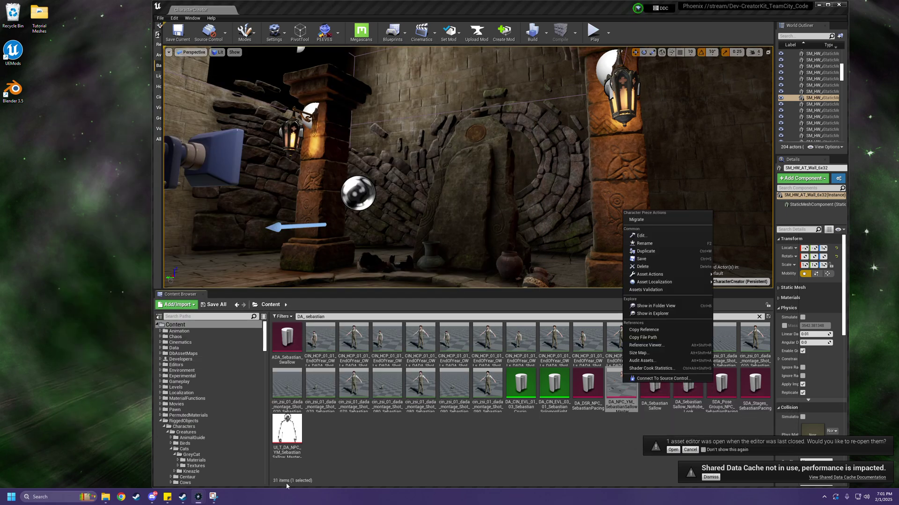
pyautogui.click(311, 421)
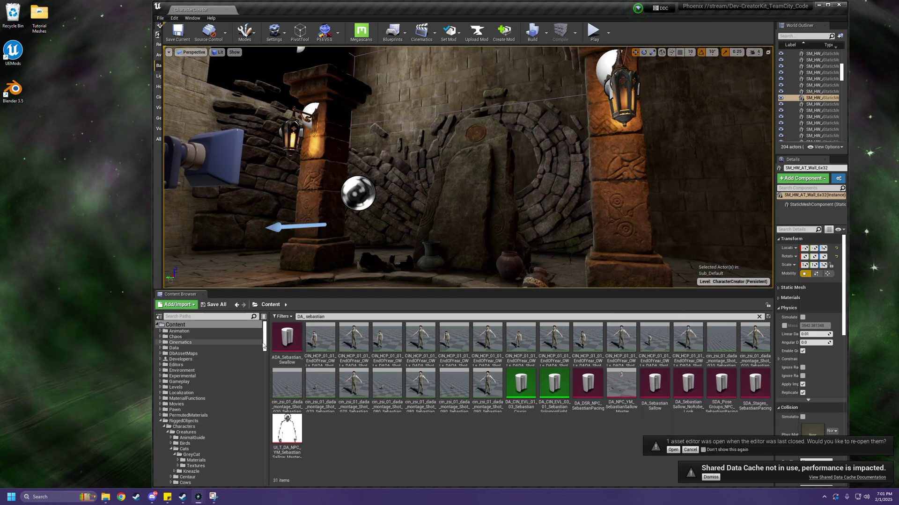
pyautogui.scroll(-10, 256, 417)
pyautogui.scroll(5, 256, 417)
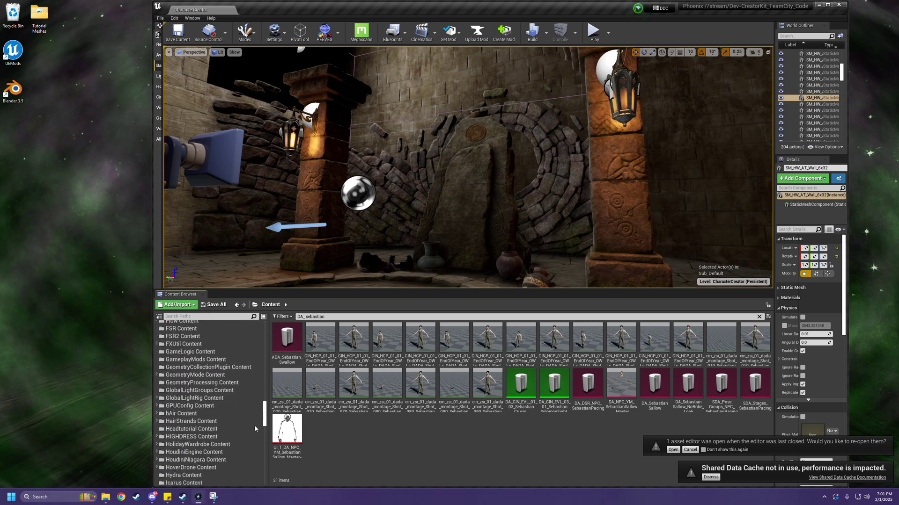
pyautogui.scroll(2, 258, 411)
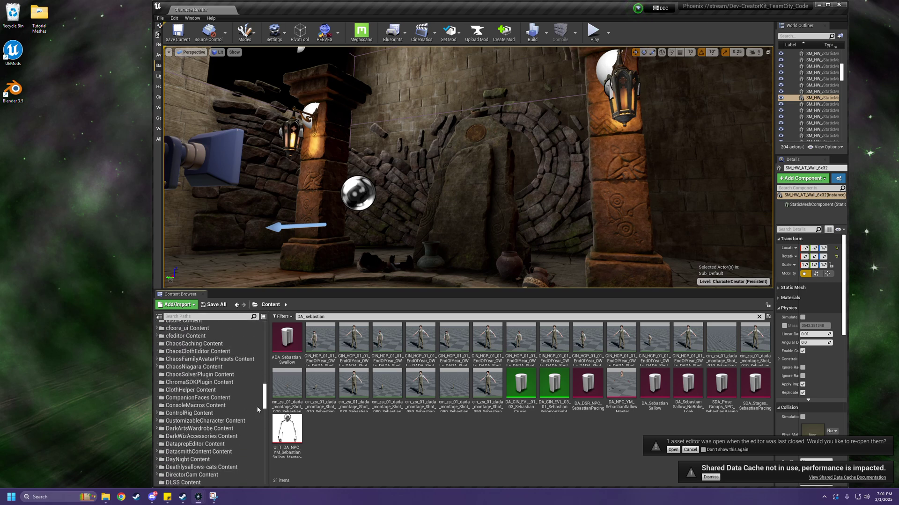
pyautogui.scroll(-8, 257, 414)
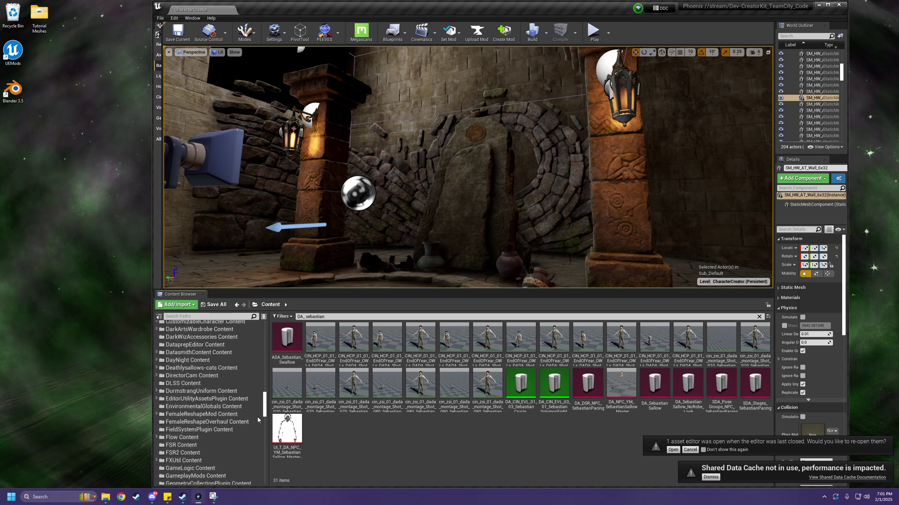
pyautogui.scroll(-2, 255, 422)
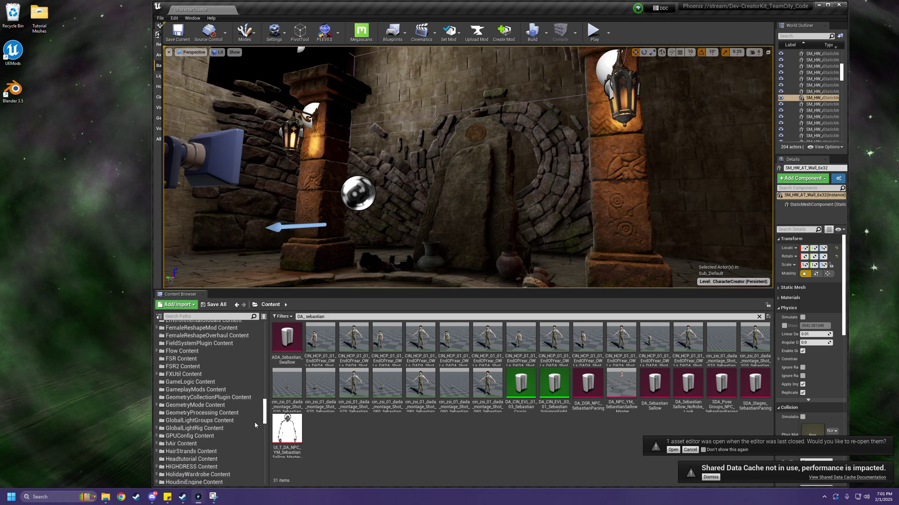
pyautogui.scroll(2, 253, 423)
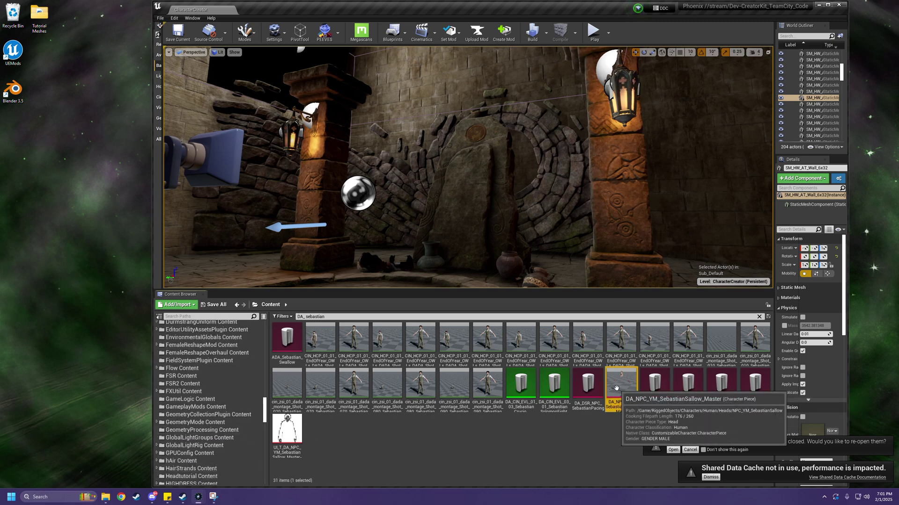
pyautogui.moveTo(621, 386); pyautogui.dragTo(233, 476)
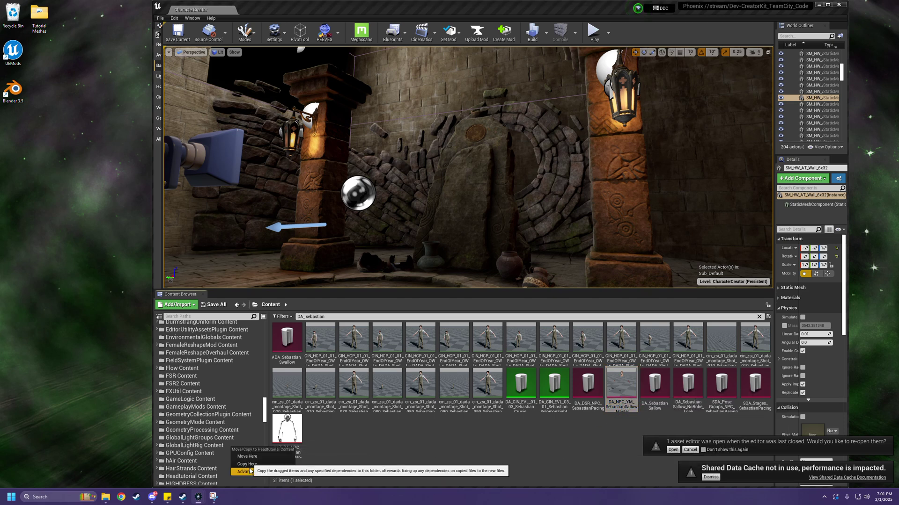
pyautogui.click(254, 466)
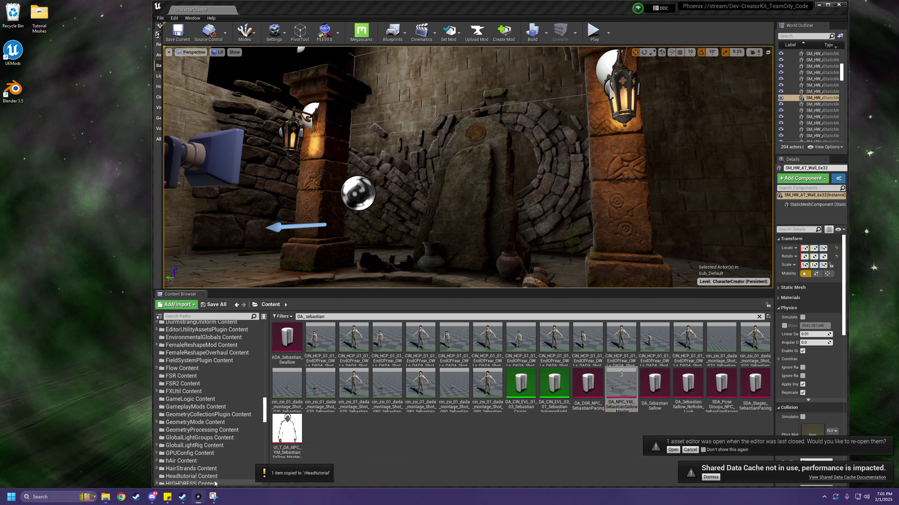
pyautogui.click(187, 477)
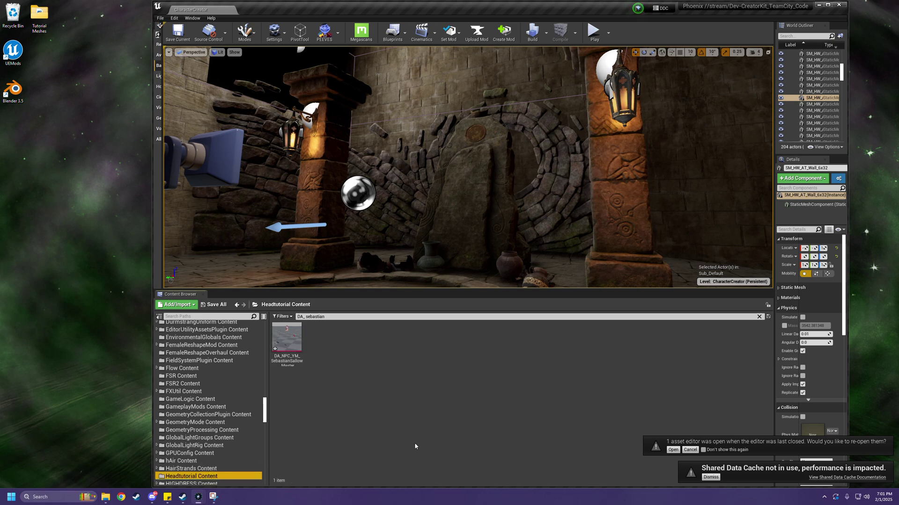
# Step: Clear the Content Browser search and select the copied head data asset
pyautogui.click(347, 317)
pyautogui.press('Escape')
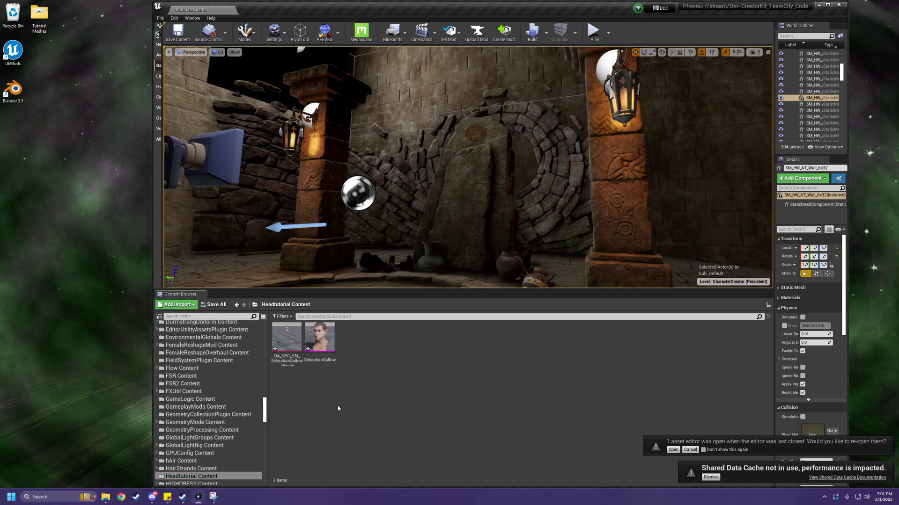
pyautogui.moveTo(287, 343)
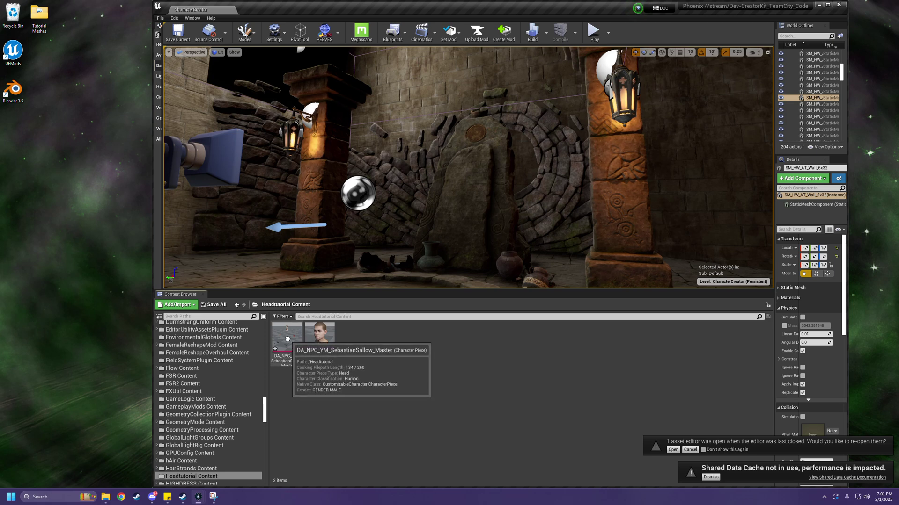
pyautogui.click(286, 346)
# Step: Rename the copied asset to DA_SebastianSallowhead
pyautogui.click(281, 361)
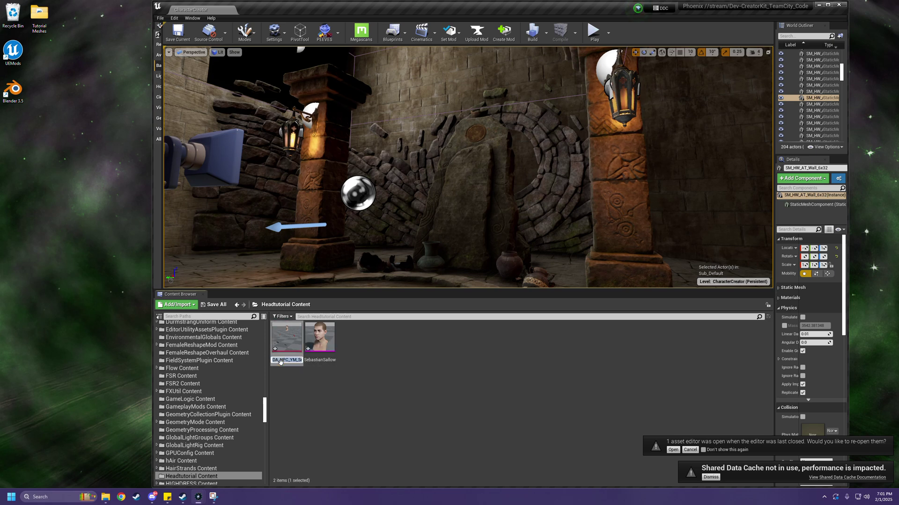
pyautogui.click(296, 361)
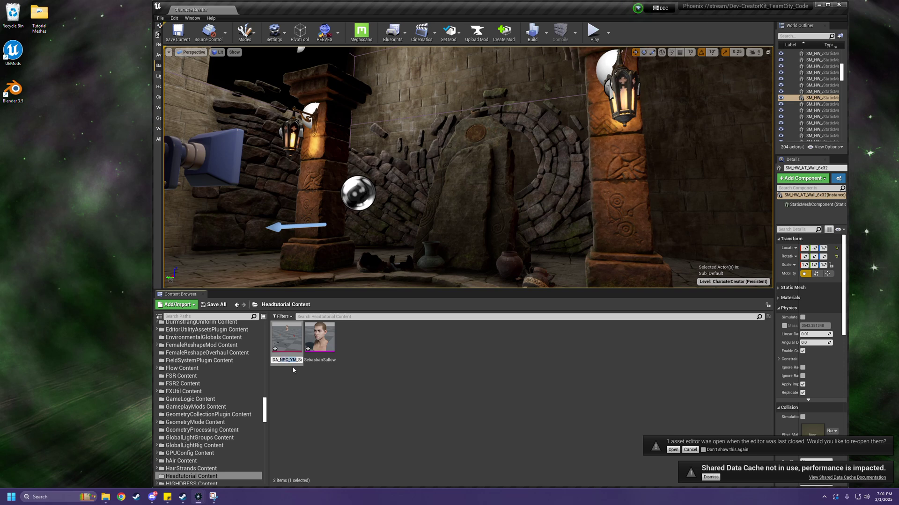
pyautogui.press('BackSpace')
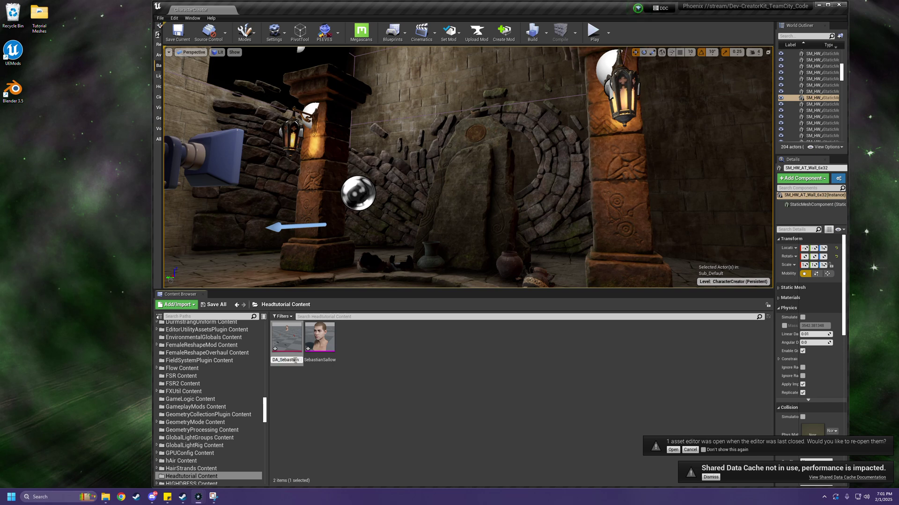
pyautogui.hotkey('ctrl', 'a')
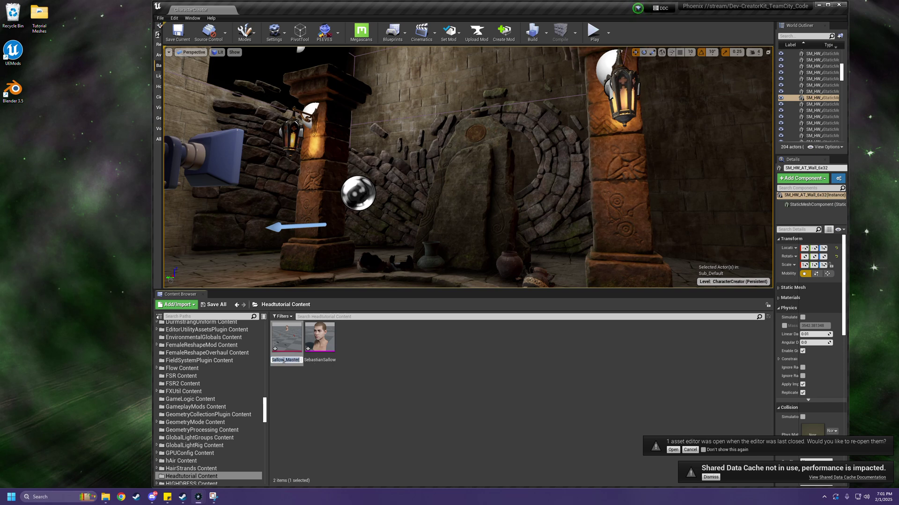
pyautogui.click(283, 361)
pyautogui.press('Delete')
pyautogui.press('Delete')
pyautogui.press('Delete')
pyautogui.press('Delete')
pyautogui.press('Delete')
pyautogui.press('Delete')
pyautogui.press('Delete')
pyautogui.write('h')
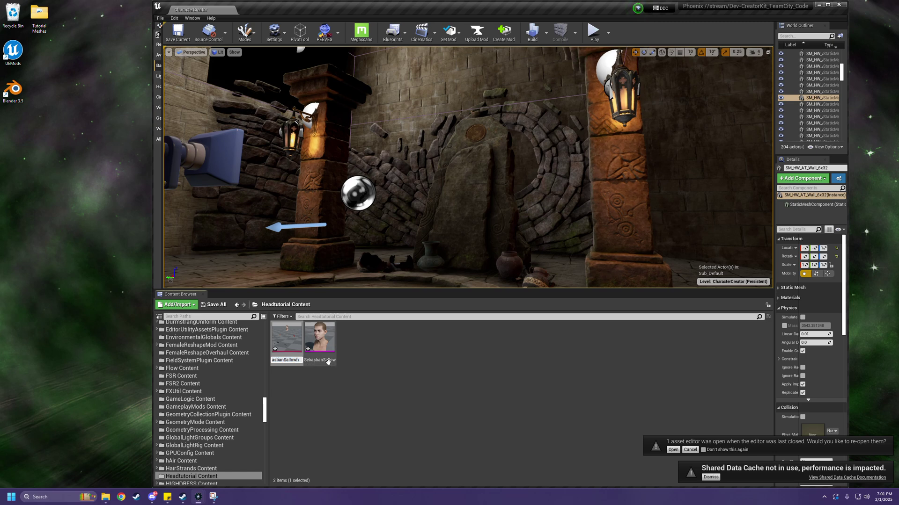
pyautogui.write('ead')
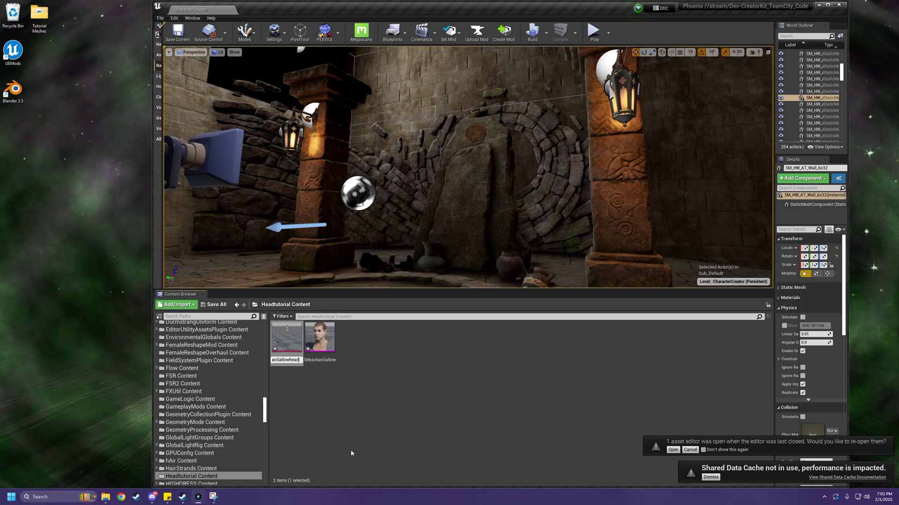
pyautogui.press('Return')
# Step: Set DA_SebastianSallowhead's Default Mesh to the Headtutorial SebastianSallow mesh and minimize its editor
pyautogui.doubleClick(288, 340)
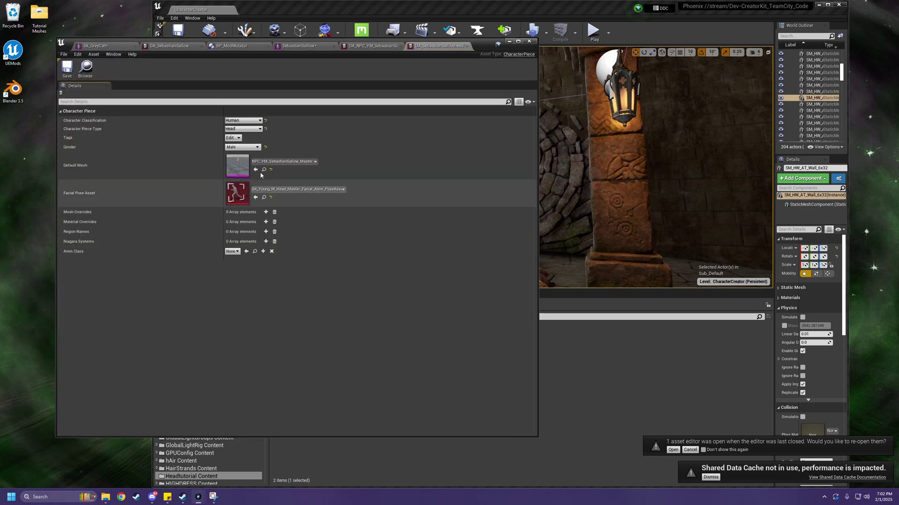
pyautogui.click(284, 162)
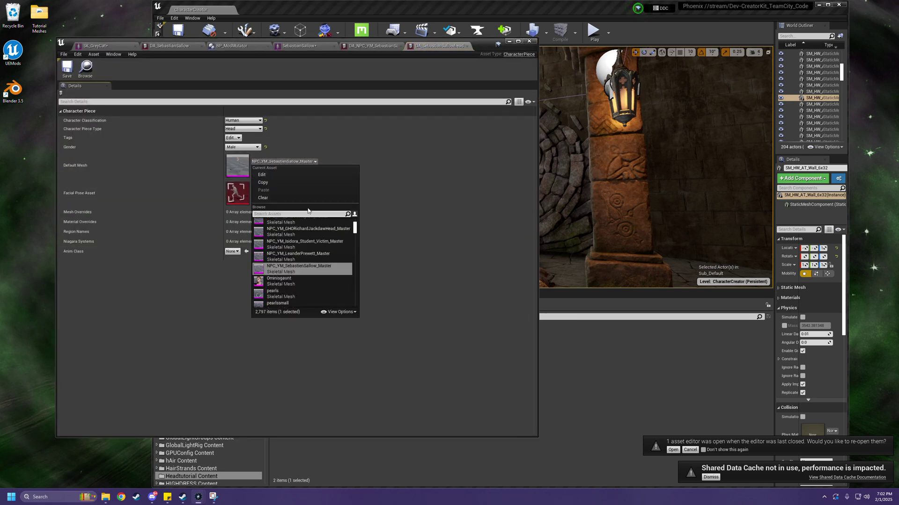
pyautogui.write('sebastian')
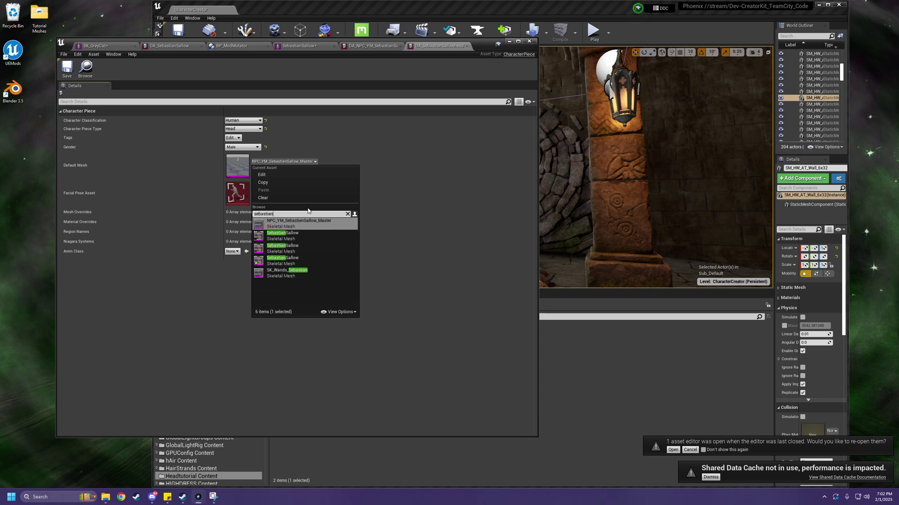
pyautogui.moveTo(290, 240)
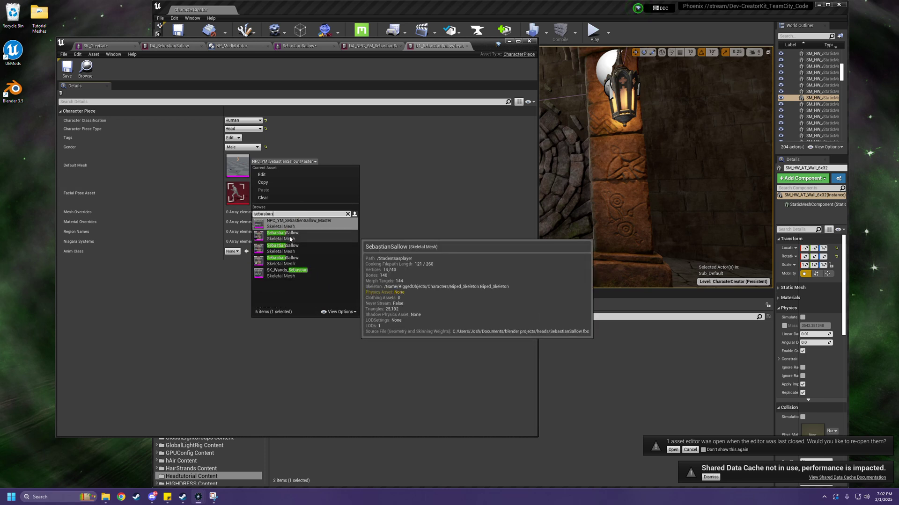
pyautogui.moveTo(263, 250)
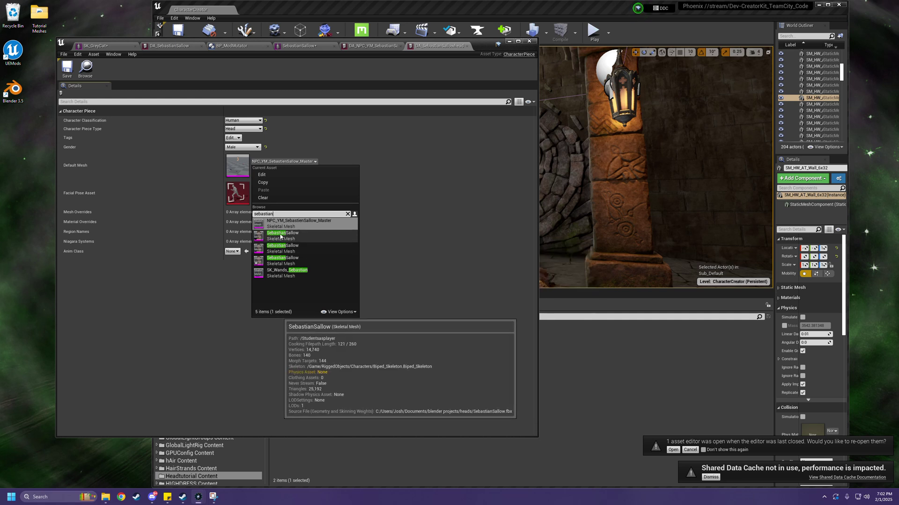
pyautogui.moveTo(286, 260)
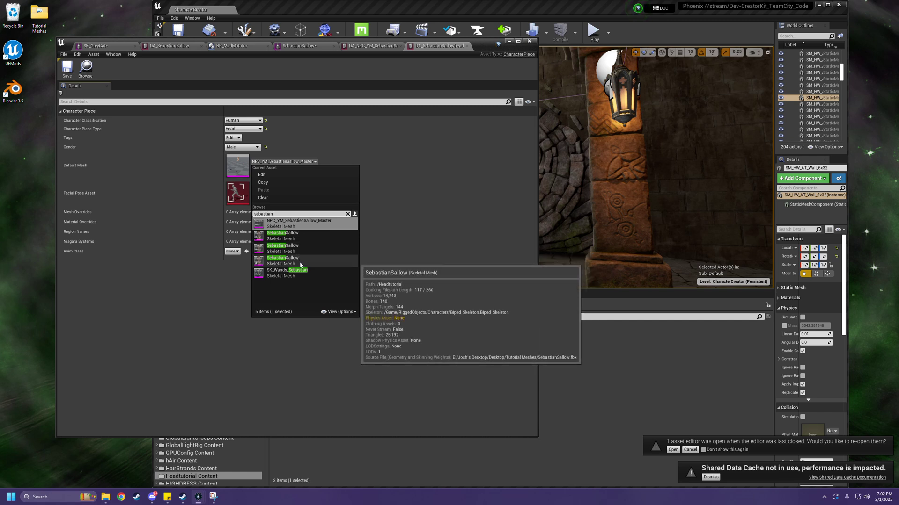
pyautogui.click(300, 264)
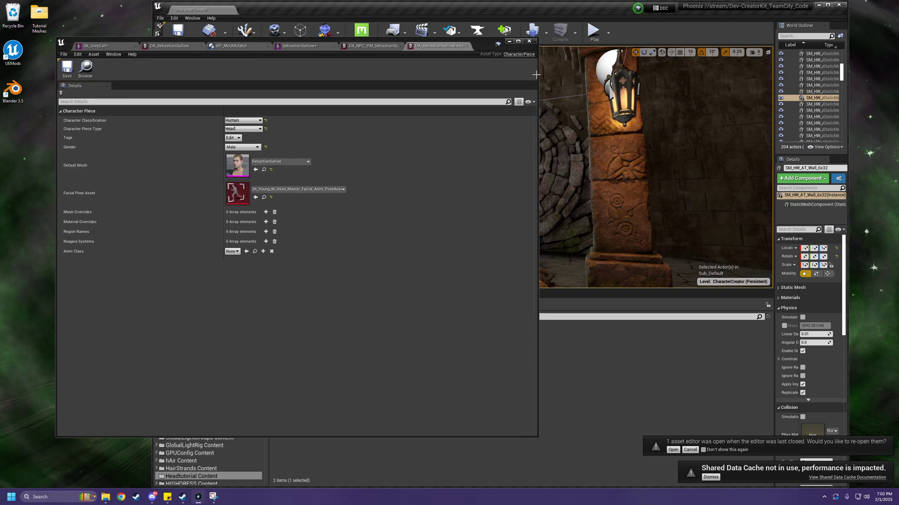
pyautogui.doubleClick(509, 44)
pyautogui.click(511, 44)
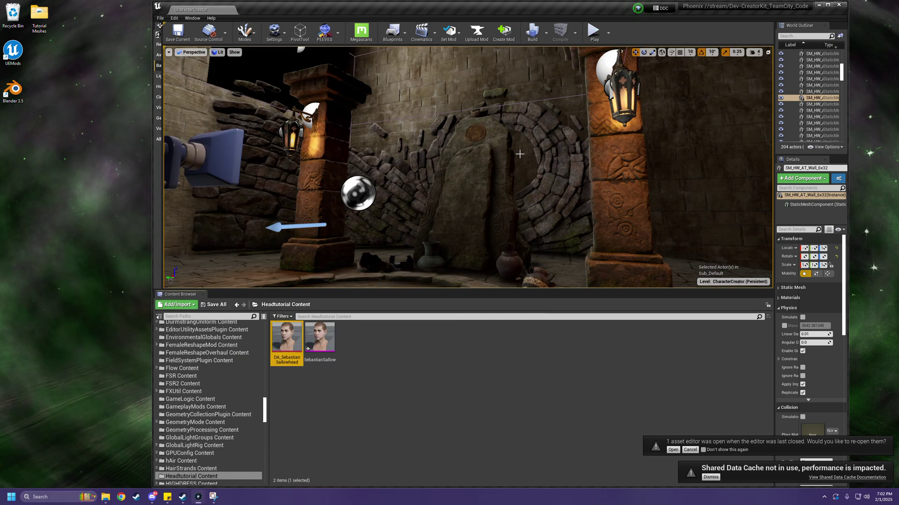
# Step: Save only the Headtutorial SebastianSallow asset, leaving other modified assets unsaved
pyautogui.click(214, 304)
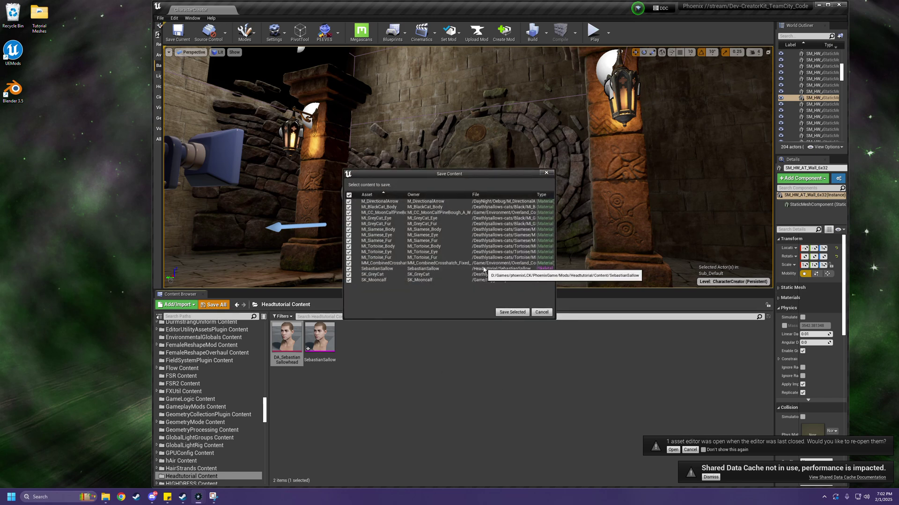
pyautogui.click(349, 195)
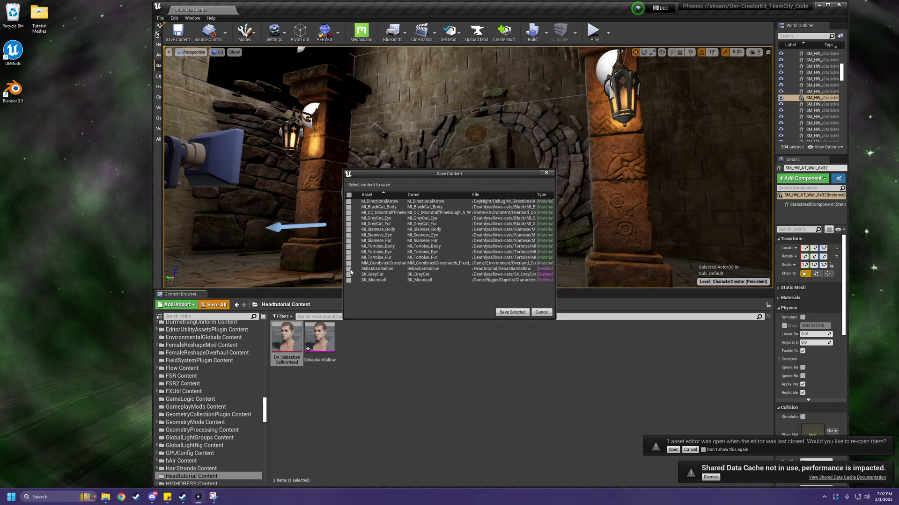
pyautogui.click(511, 312)
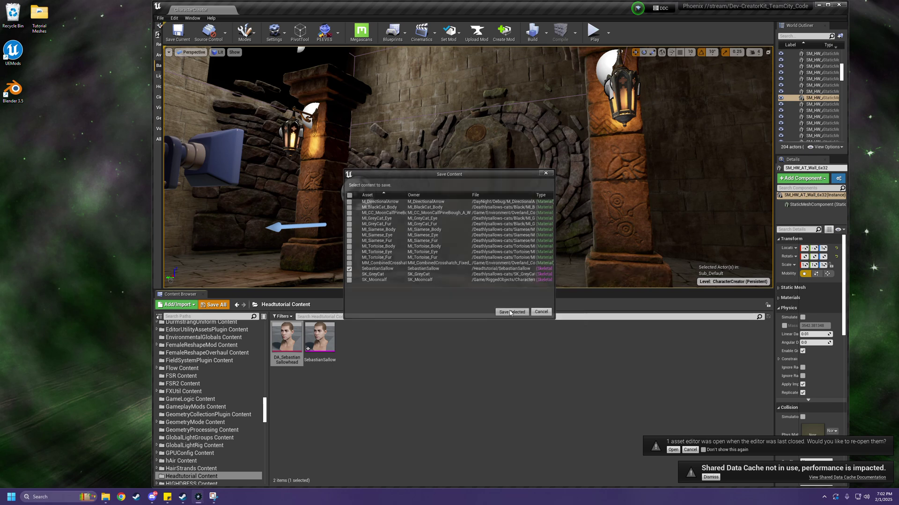
# Step: Start a data table but cancel it, then briefly recheck DA_SebastianSallowhead
pyautogui.rightClick(428, 380)
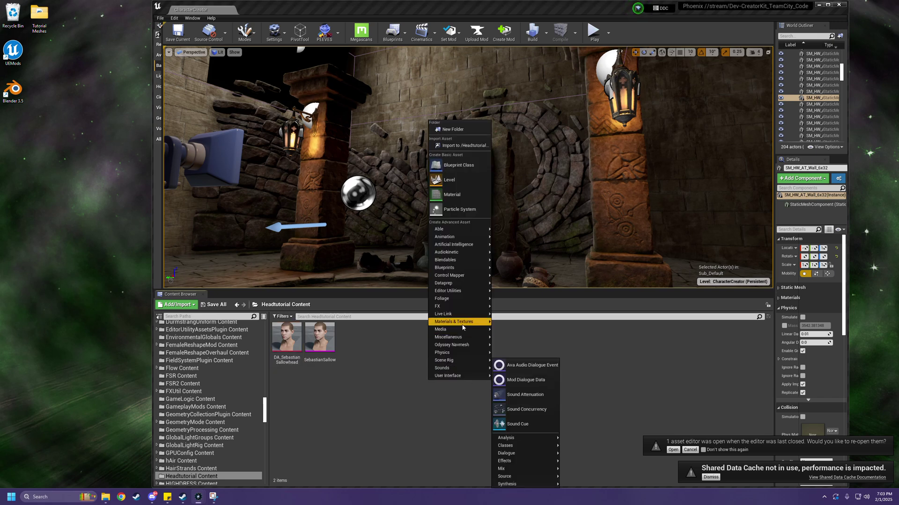
pyautogui.moveTo(461, 330)
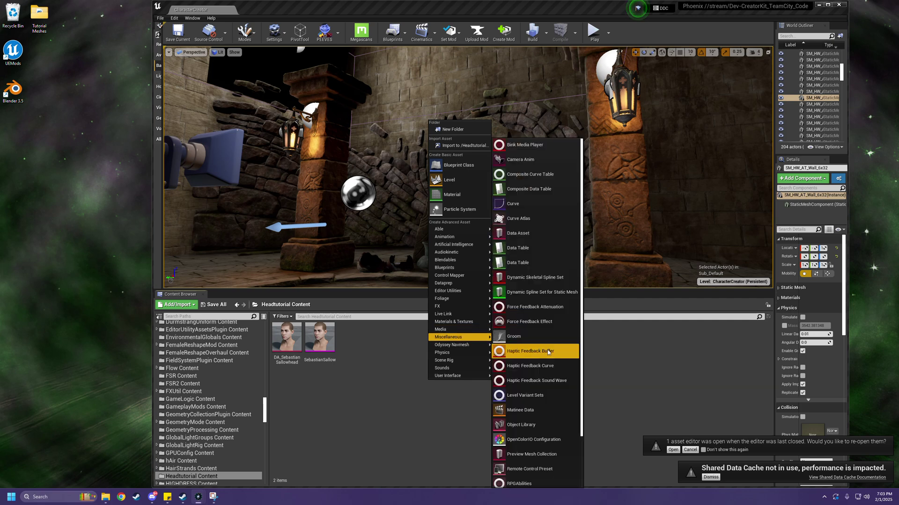
pyautogui.click(519, 248)
pyautogui.click(444, 241)
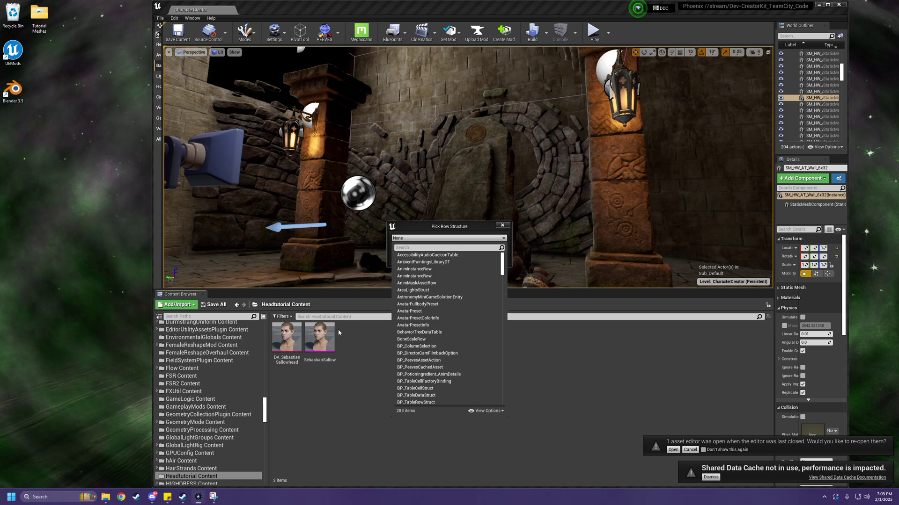
pyautogui.click(624, 411)
pyautogui.click(502, 225)
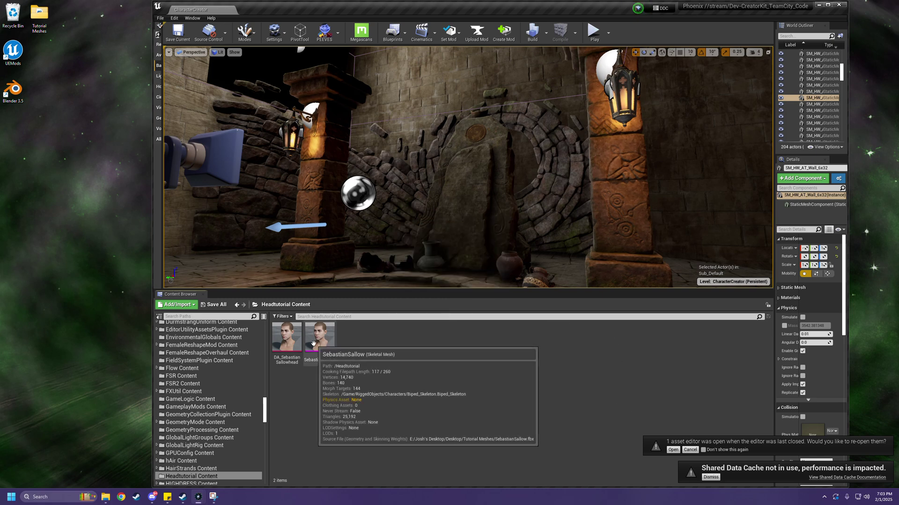
pyautogui.click(288, 344)
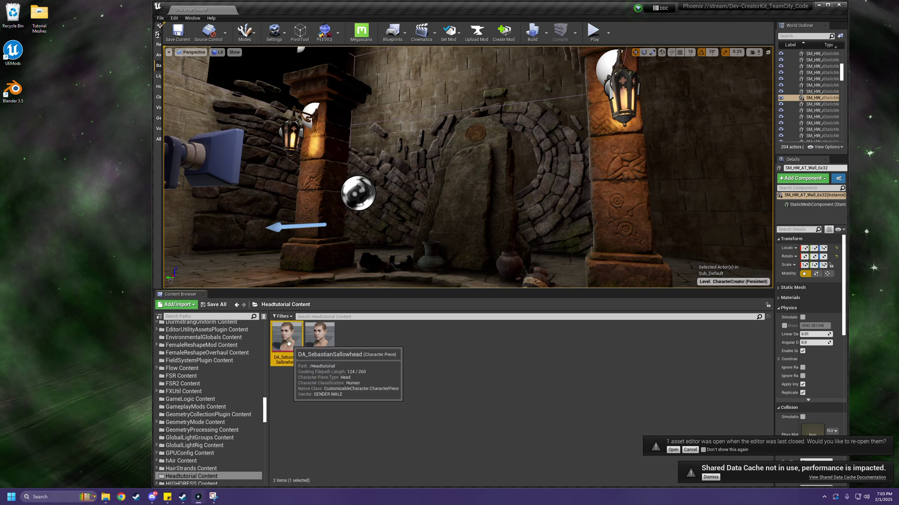
pyautogui.doubleClick(288, 341)
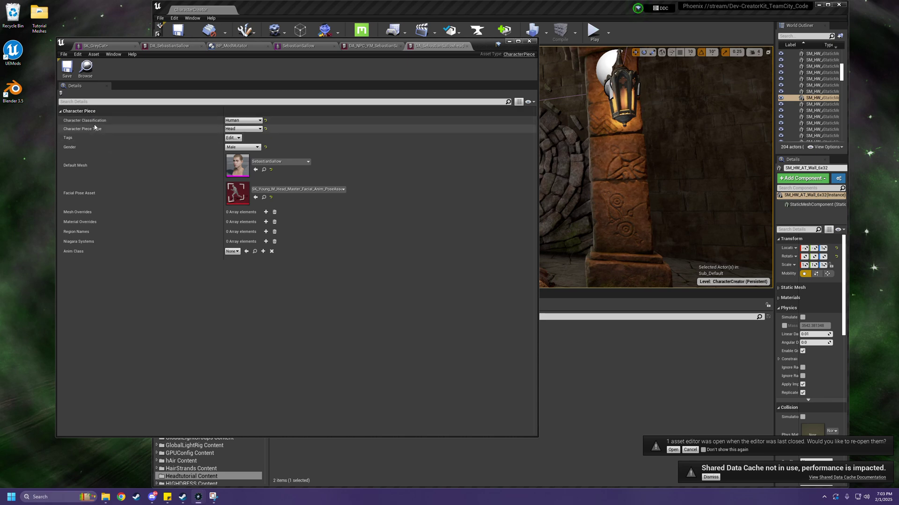
pyautogui.click(509, 41)
# Step: Create a data table with DbCharacterPiece row structure named dt_headtutorial
pyautogui.rightClick(414, 395)
pyautogui.moveTo(418, 391)
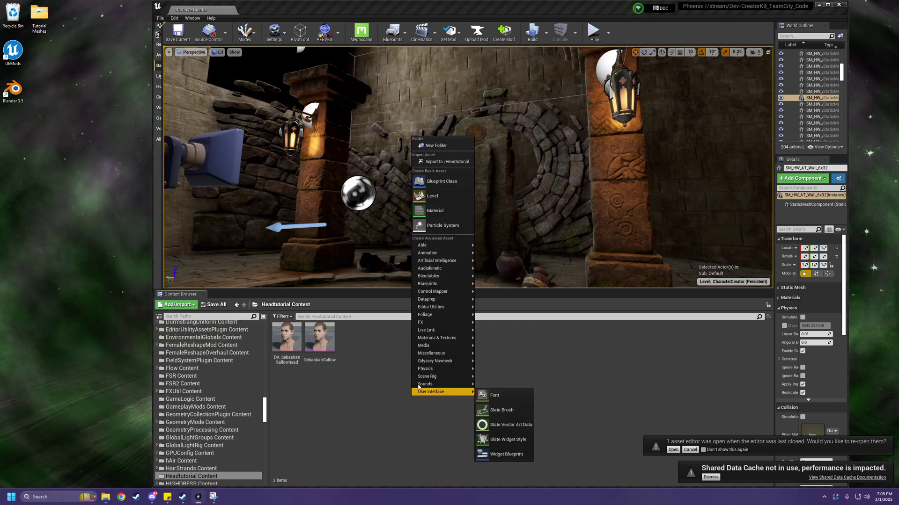
pyautogui.moveTo(461, 351)
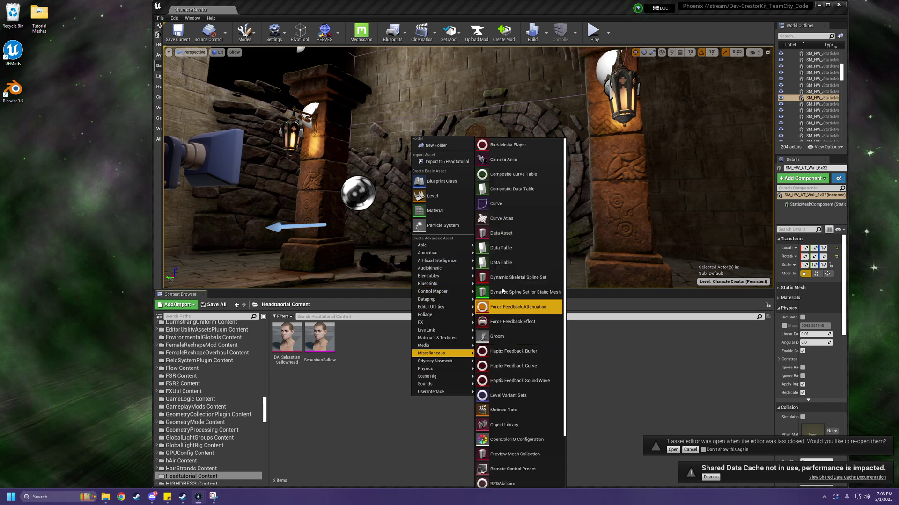
pyautogui.click(509, 254)
pyautogui.click(434, 238)
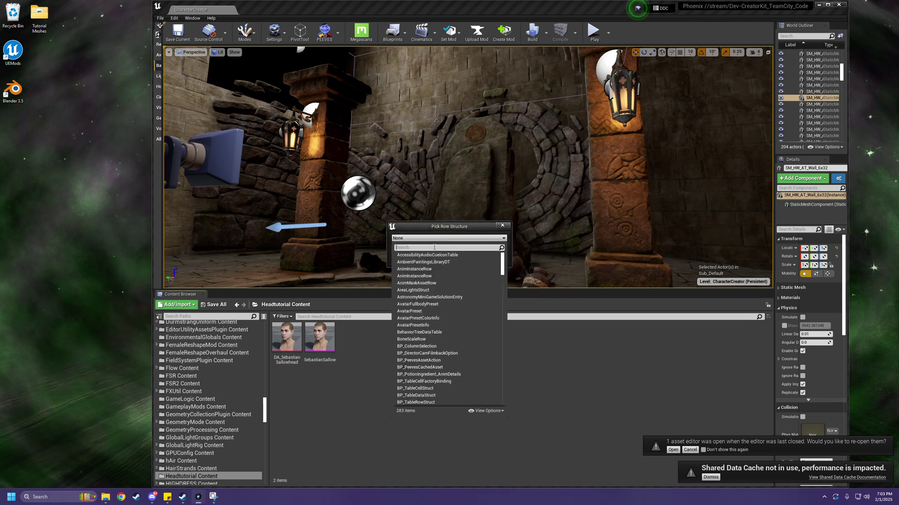
pyautogui.write('character')
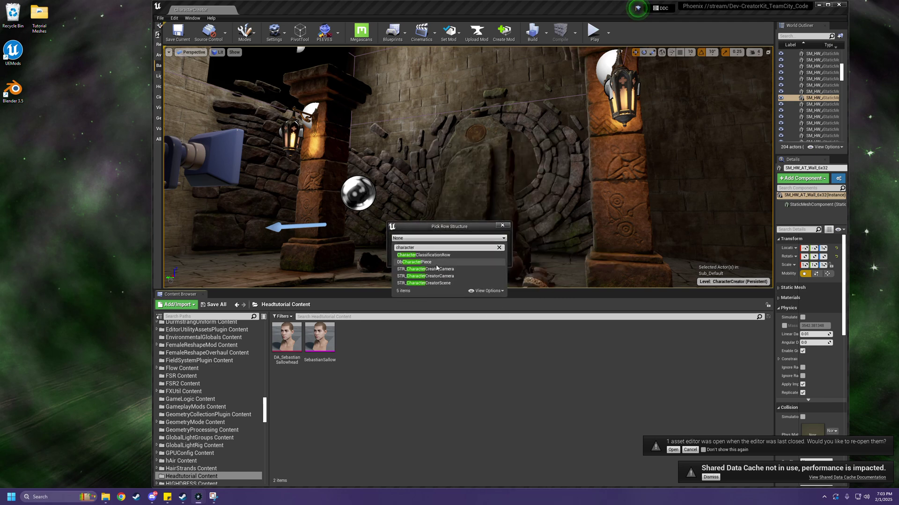
pyautogui.click(436, 263)
pyautogui.click(485, 246)
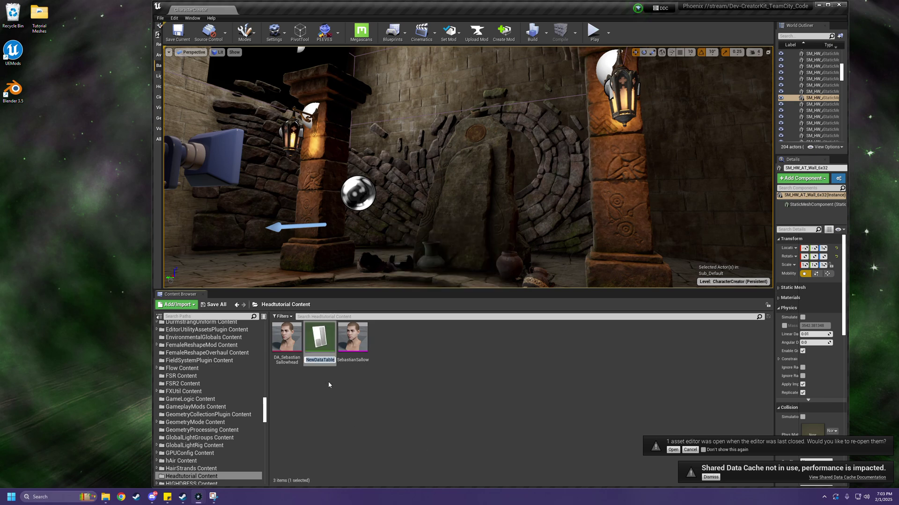
pyautogui.write('dt_headtu')
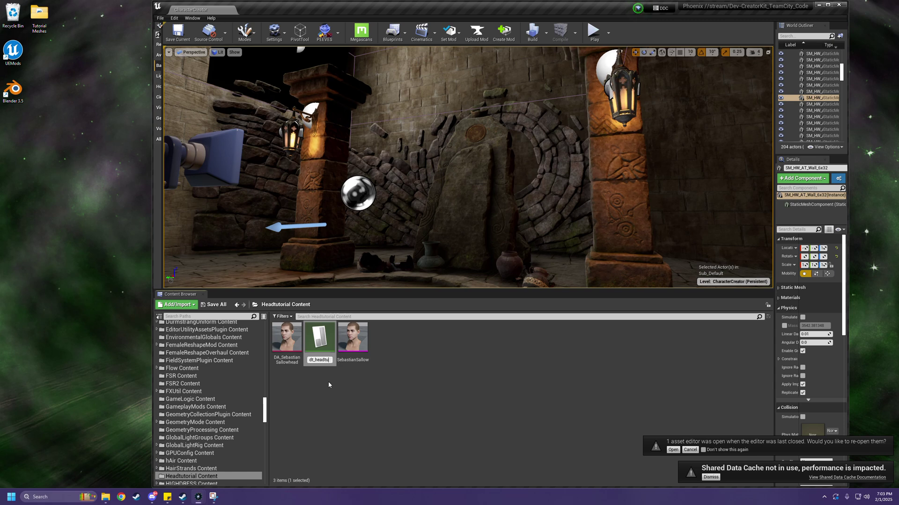
pyautogui.write('torial')
pyautogui.press('Return')
# Step: Open dt_headtutorial and add a new row named SebastianSallowHead
pyautogui.click(350, 412)
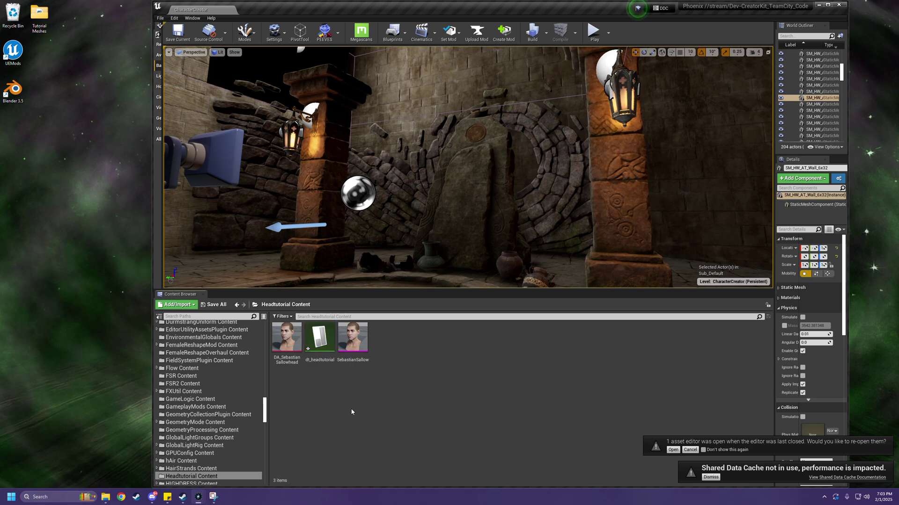
pyautogui.doubleClick(326, 345)
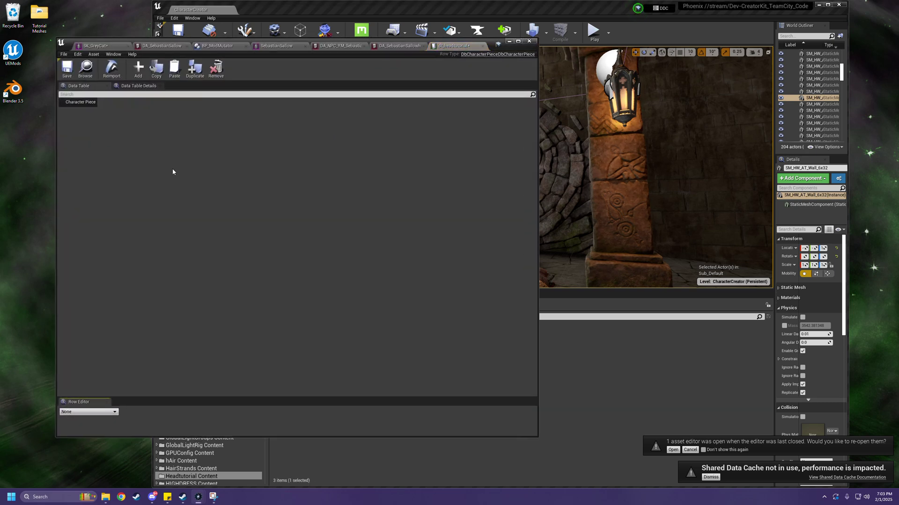
pyautogui.click(138, 69)
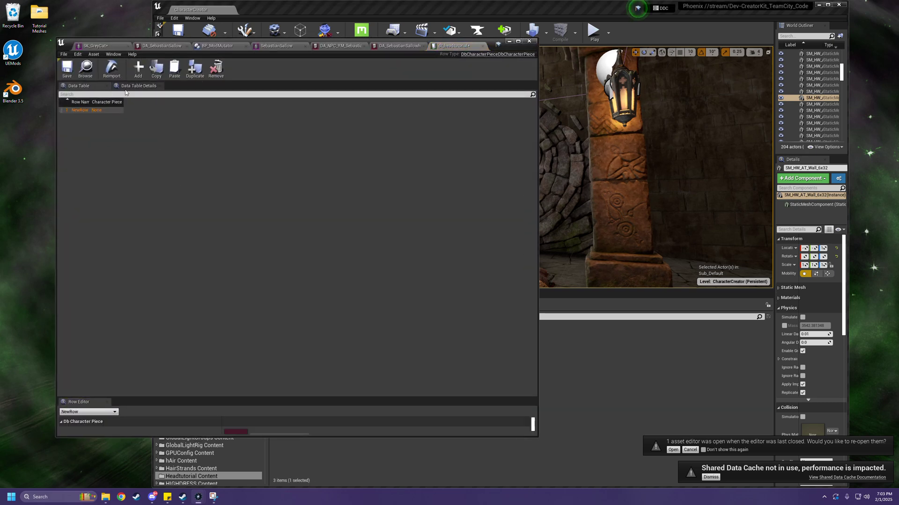
pyautogui.doubleClick(76, 111)
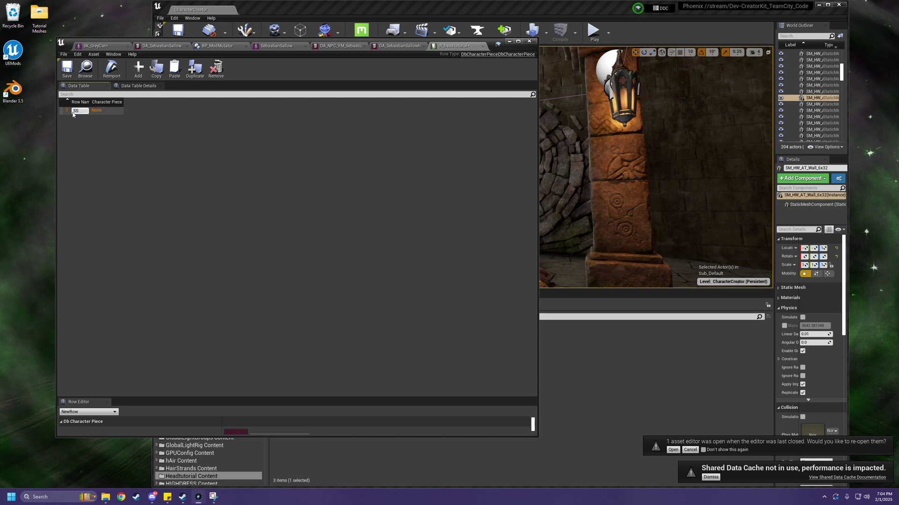
pyautogui.press('Return')
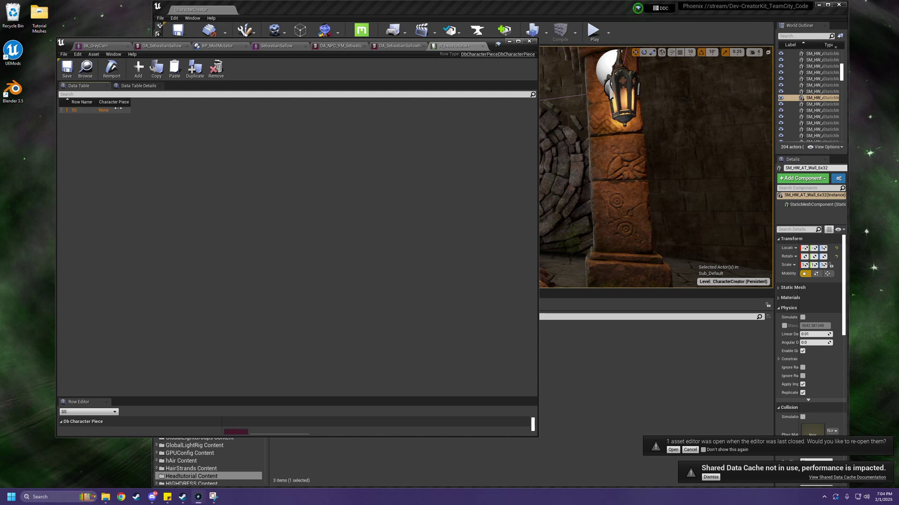
pyautogui.doubleClick(83, 111)
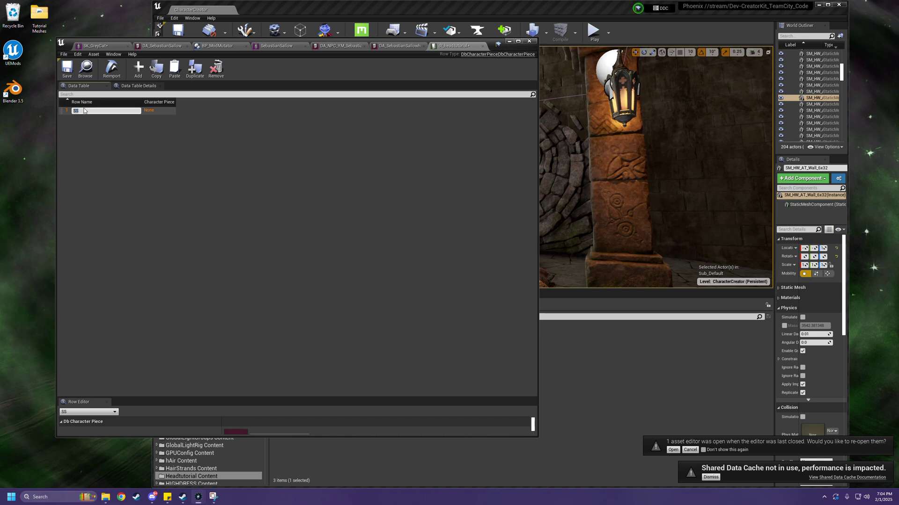
pyautogui.write('SebastianSallowHead')
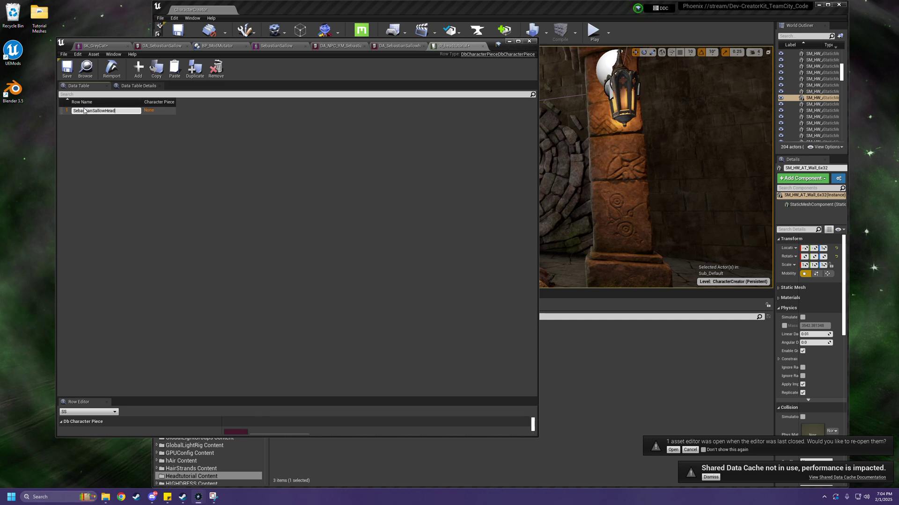
pyautogui.press('Return')
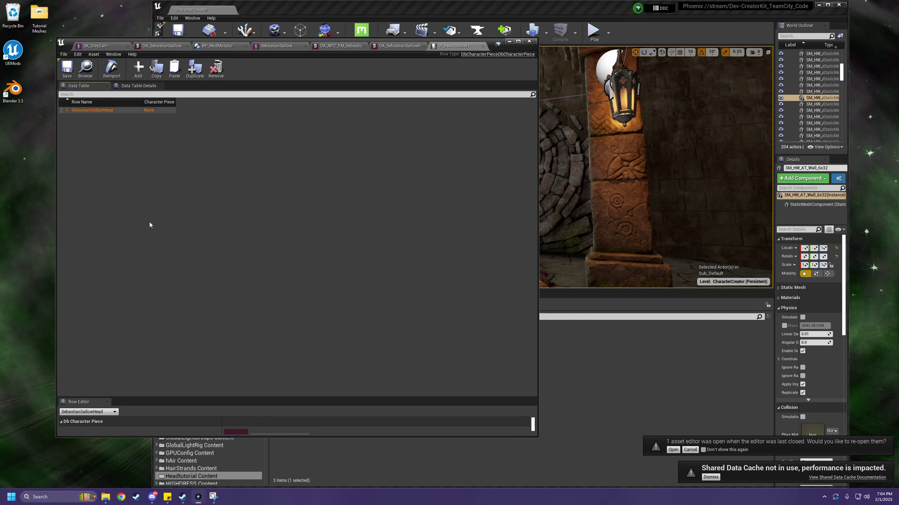
# Step: Set the row's Character Piece to DA_SebastianSallowhead and save the data table
pyautogui.click(411, 14)
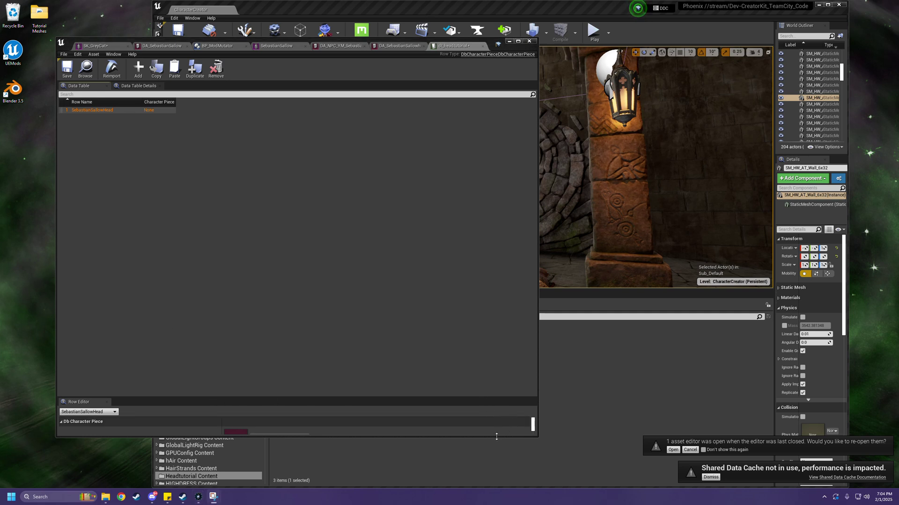
pyautogui.moveTo(497, 436); pyautogui.dragTo(496, 454)
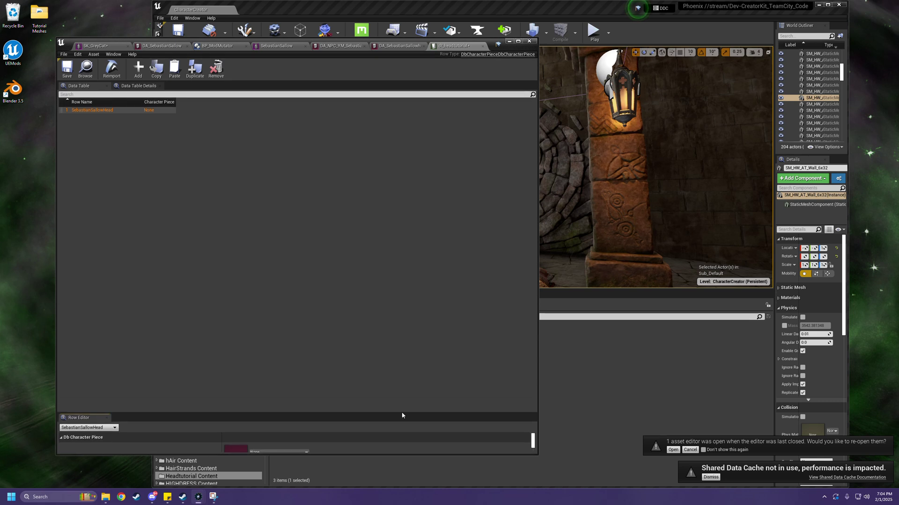
pyautogui.moveTo(395, 413); pyautogui.dragTo(393, 274)
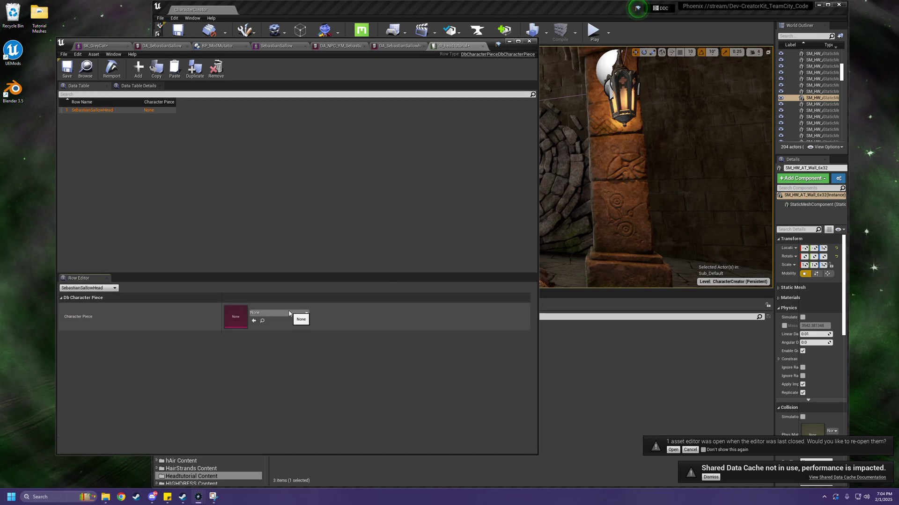
pyautogui.click(288, 313)
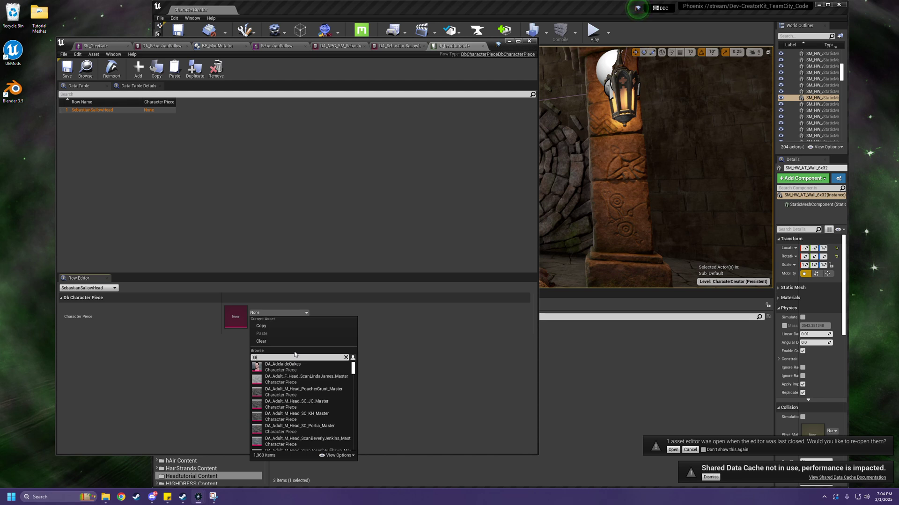
pyautogui.write('sebastians')
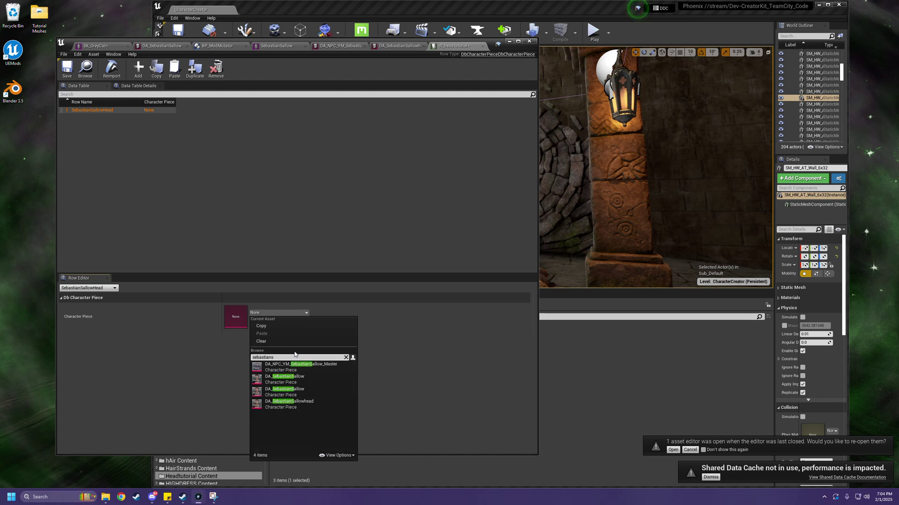
pyautogui.click(286, 404)
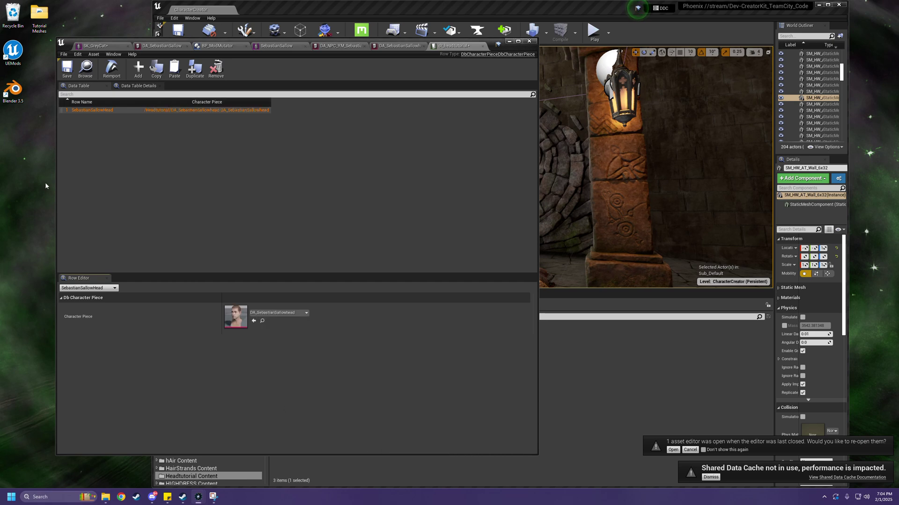
pyautogui.click(67, 70)
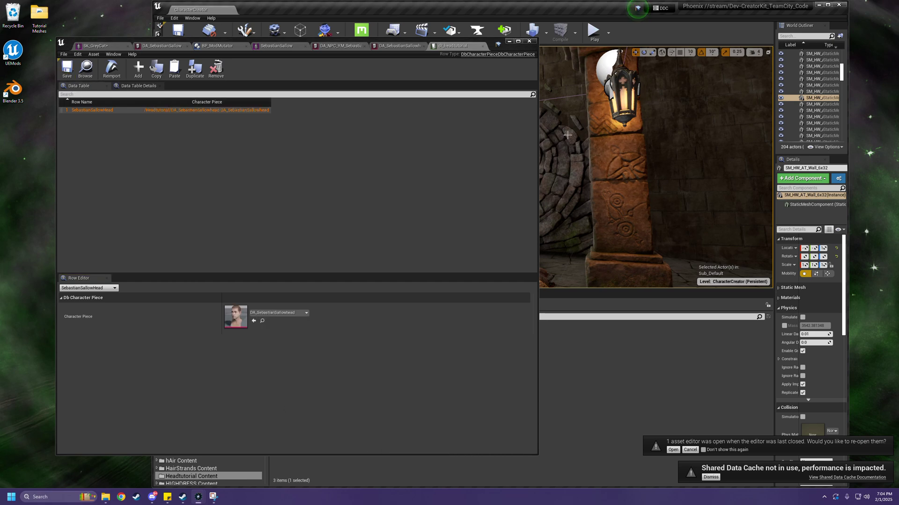
# Step: Create a Blueprint class with parent ModMutator named BP_headtutorial in the Content Browser
pyautogui.click(509, 43)
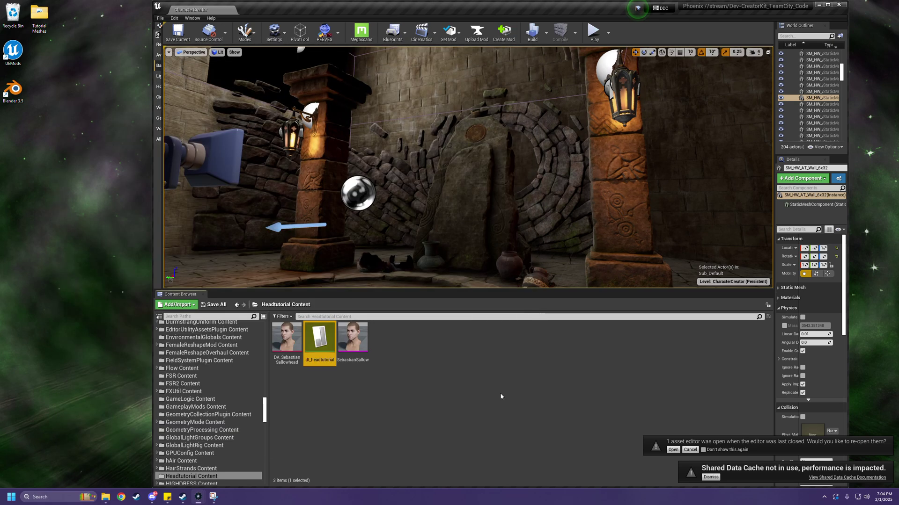
pyautogui.rightClick(484, 383)
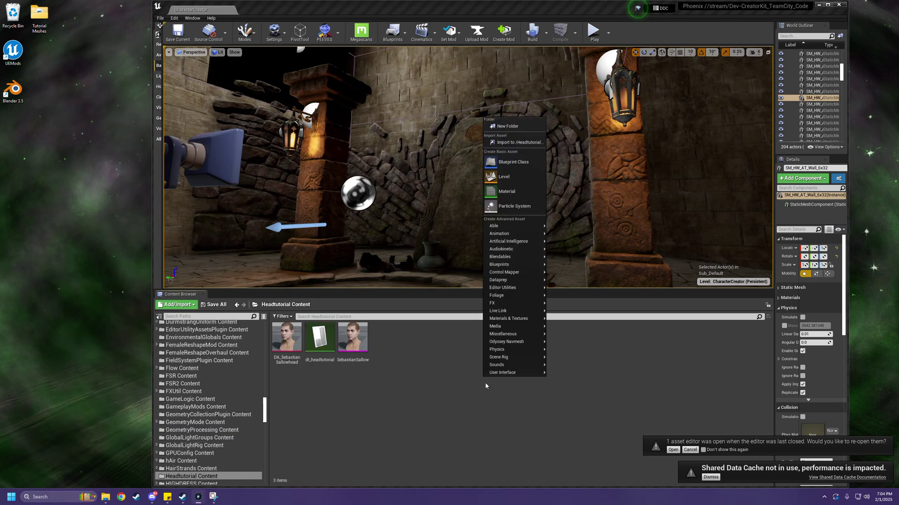
pyautogui.click(506, 162)
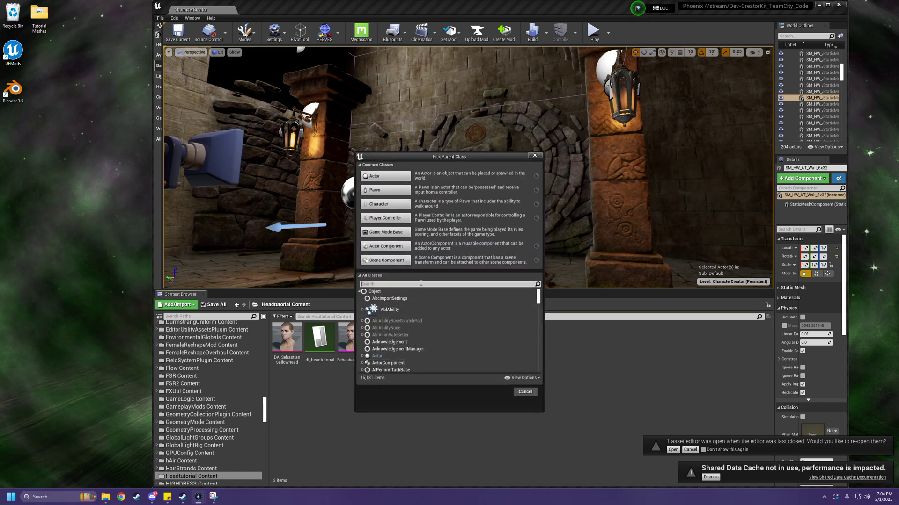
pyautogui.write('modm')
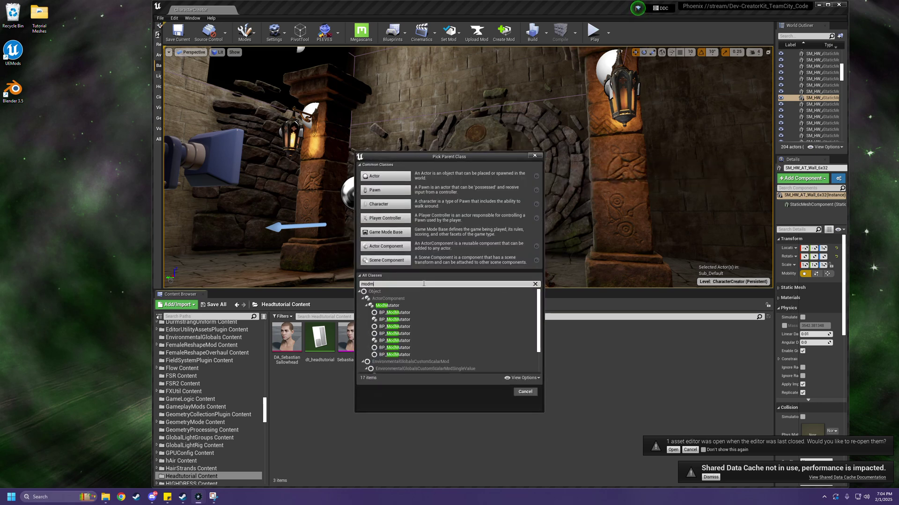
pyautogui.click(407, 305)
pyautogui.click(496, 392)
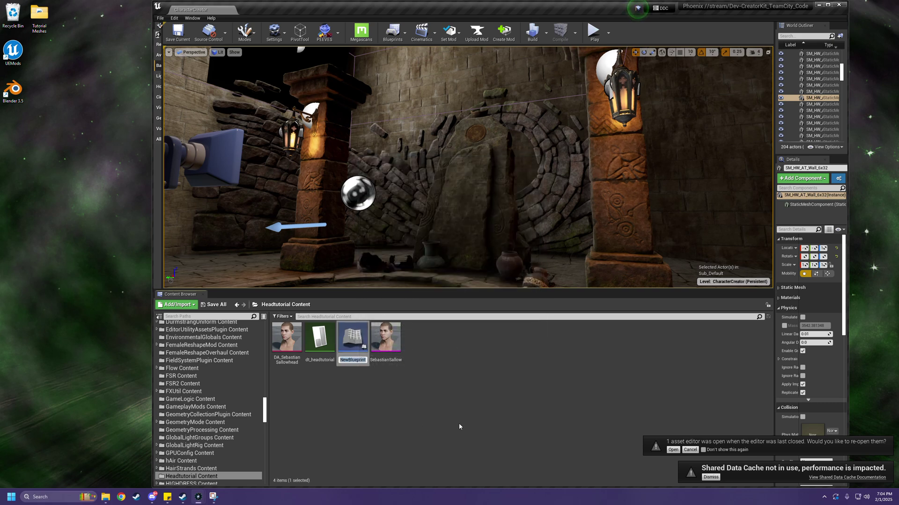
pyautogui.write('BP')
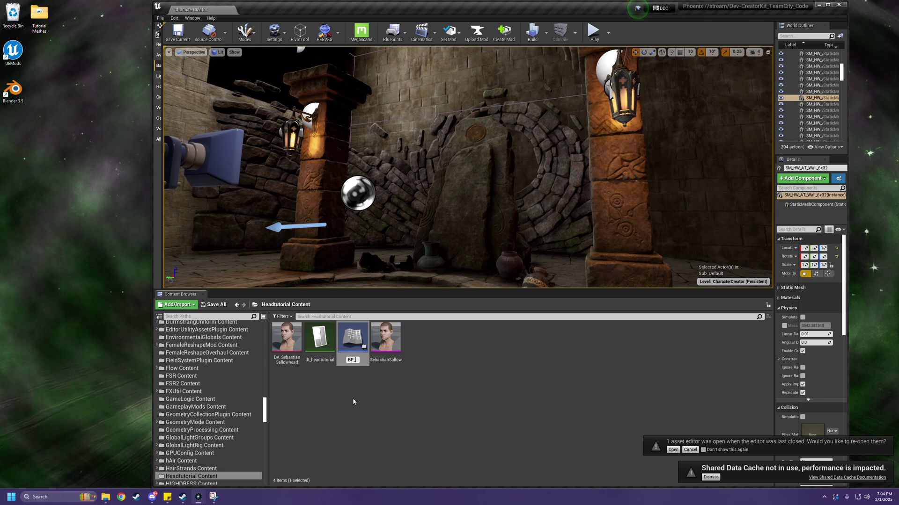
pyautogui.write('_headtutorial')
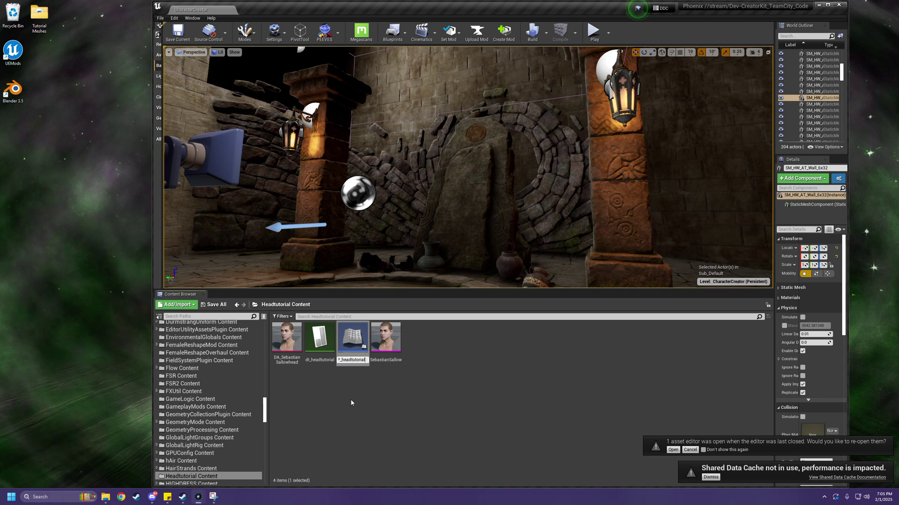
pyautogui.press('Return')
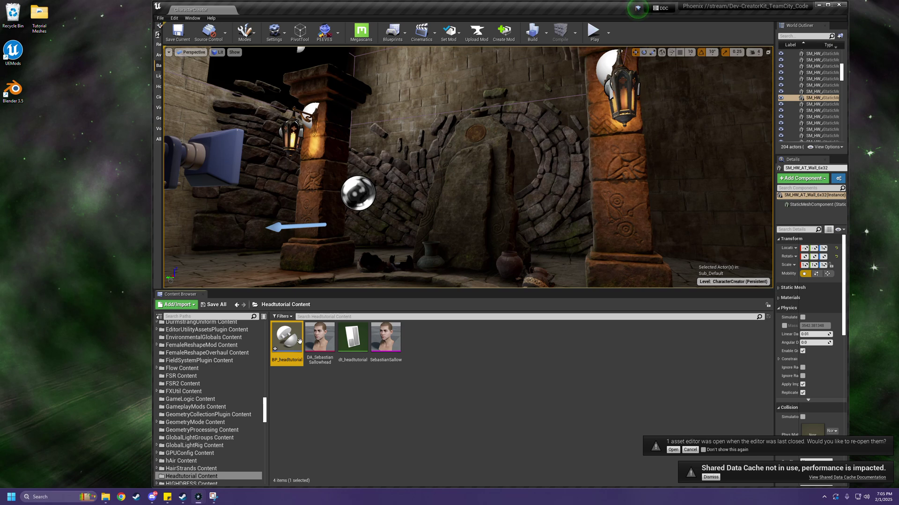
pyautogui.click(316, 415)
pyautogui.click(298, 336)
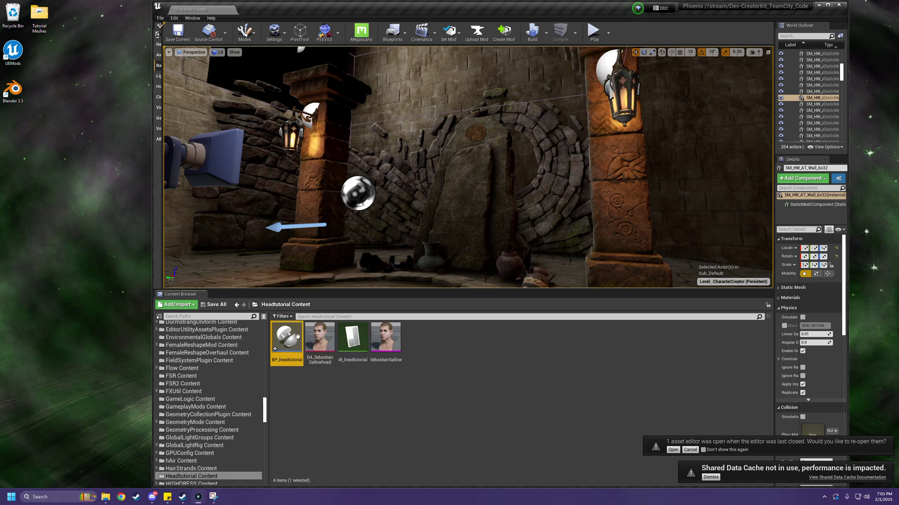
# Step: Open BP_headtutorial, add a Data Table Extensions entry, and set its Additional Data to dt_headtutorial
pyautogui.doubleClick(297, 336)
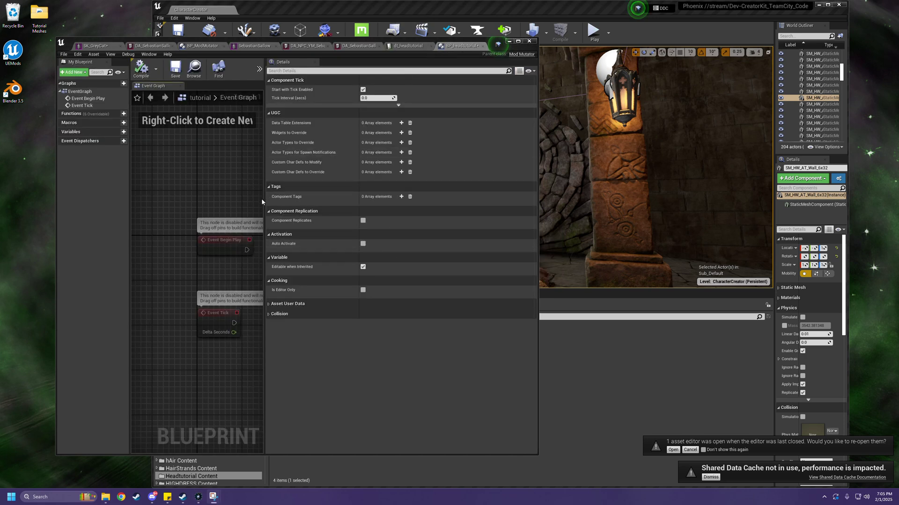
pyautogui.moveTo(264, 202); pyautogui.dragTo(171, 206)
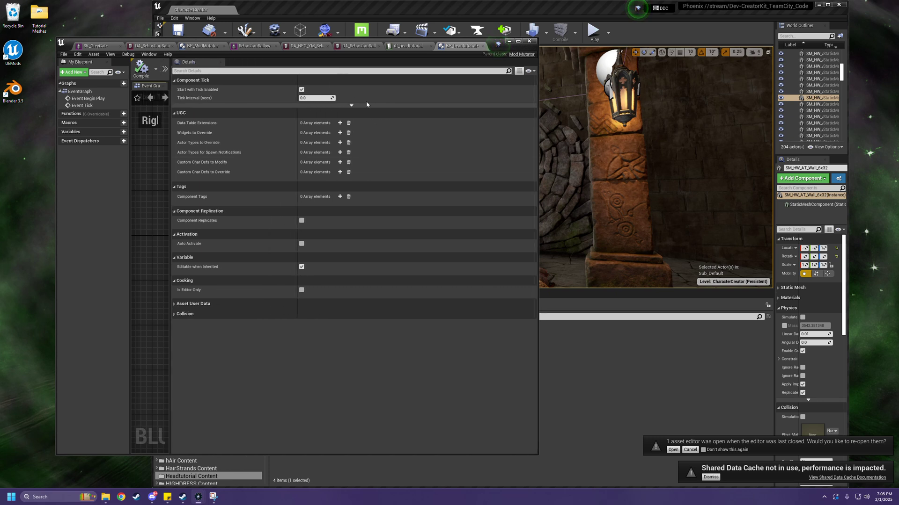
pyautogui.click(340, 122)
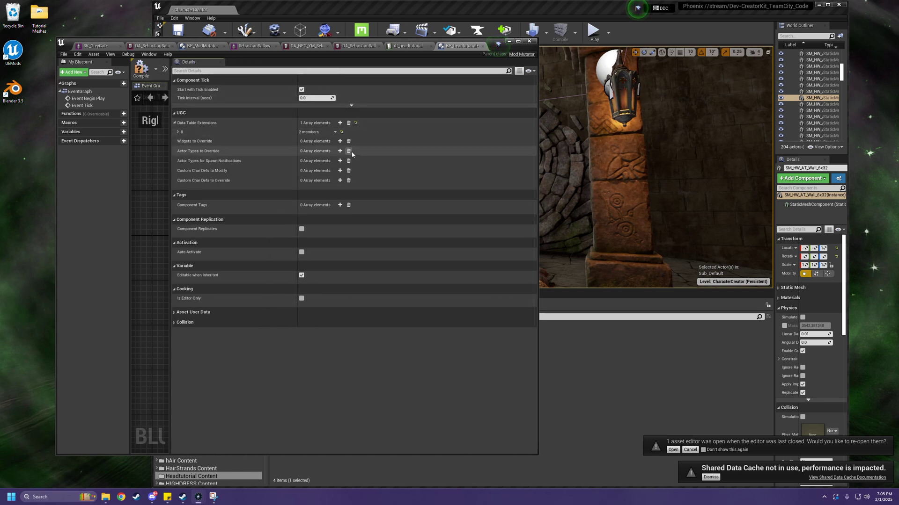
pyautogui.click(178, 133)
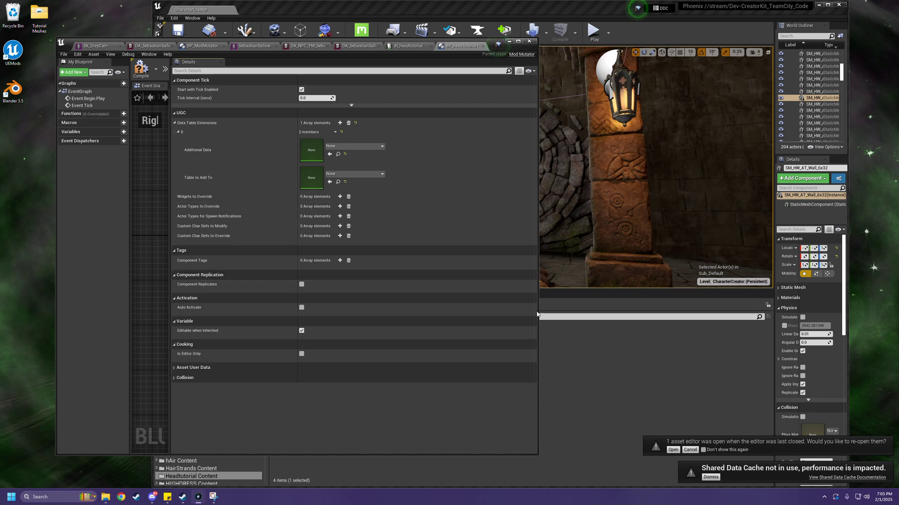
pyautogui.moveTo(537, 314); pyautogui.dragTo(333, 297)
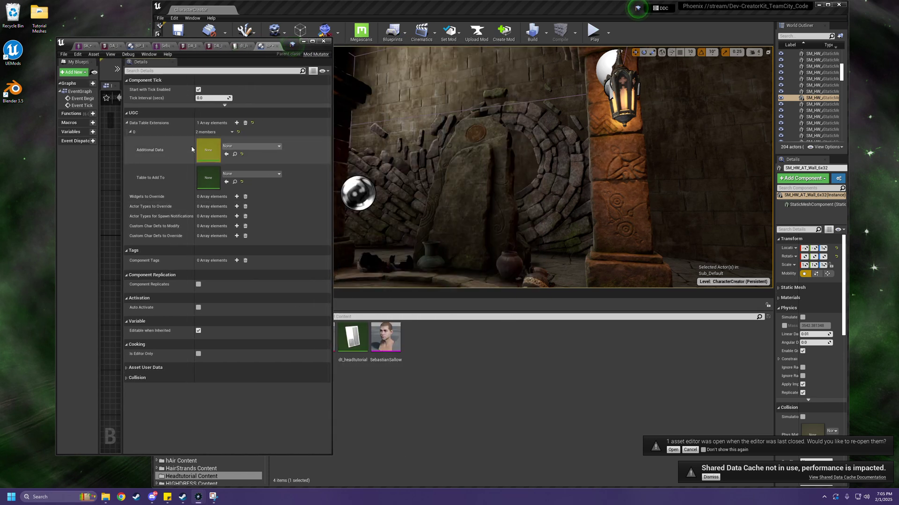
pyautogui.click(250, 146)
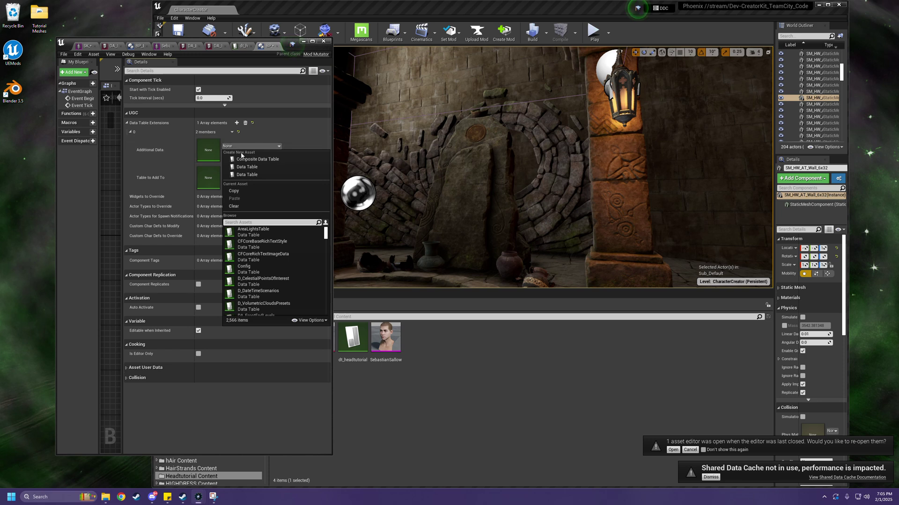
pyautogui.write('headtu')
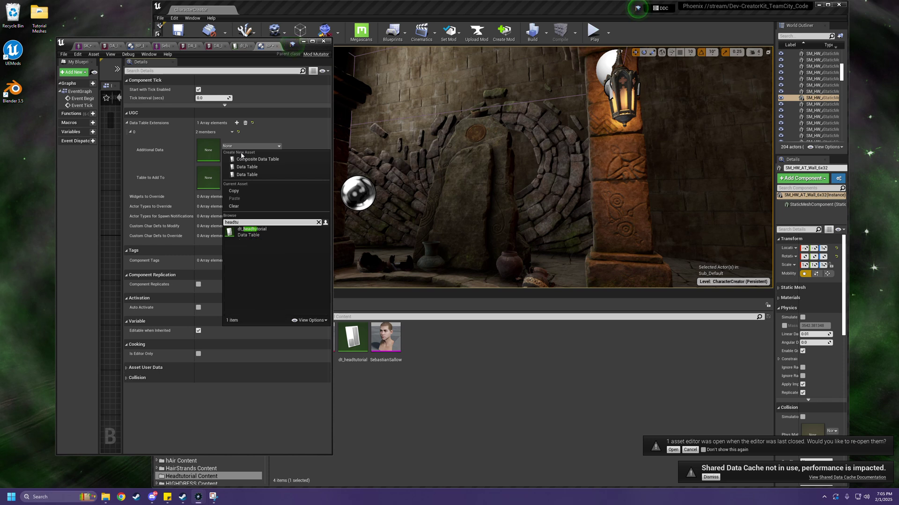
pyautogui.click(252, 231)
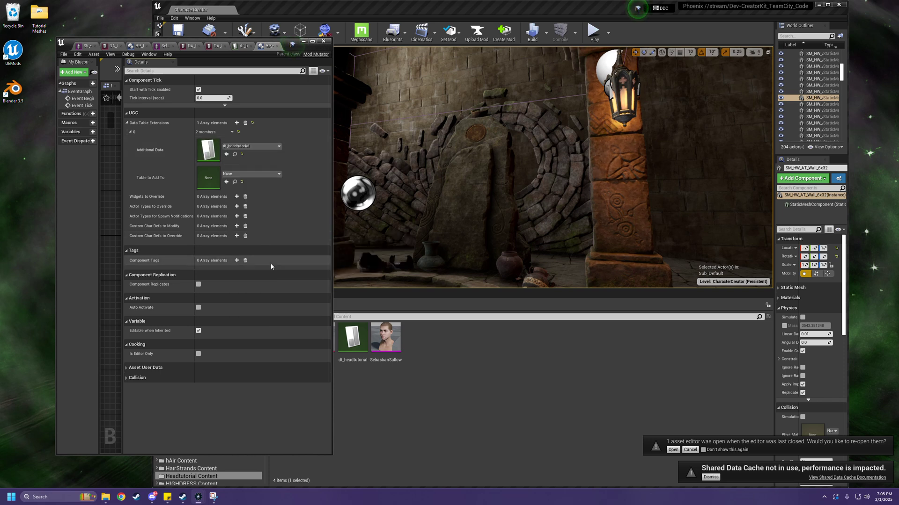
# Step: Set the entry's Table to Add To to DT_DbAssetMap_CharacterPieceDefinition, briefly previewing that table
pyautogui.click(259, 175)
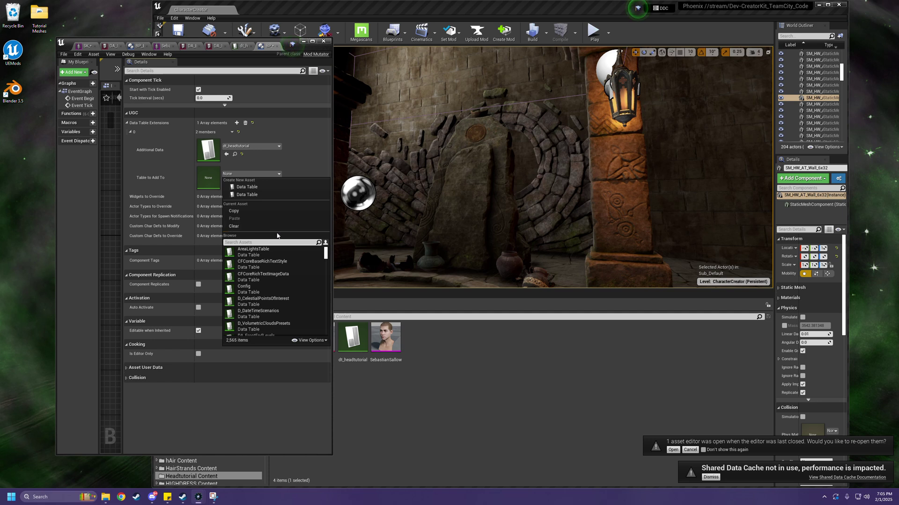
pyautogui.write('character')
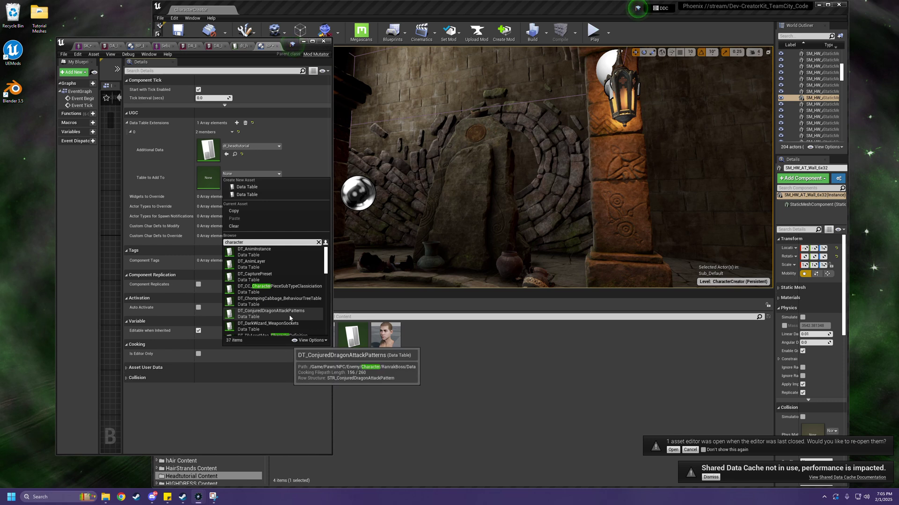
pyautogui.write('pie')
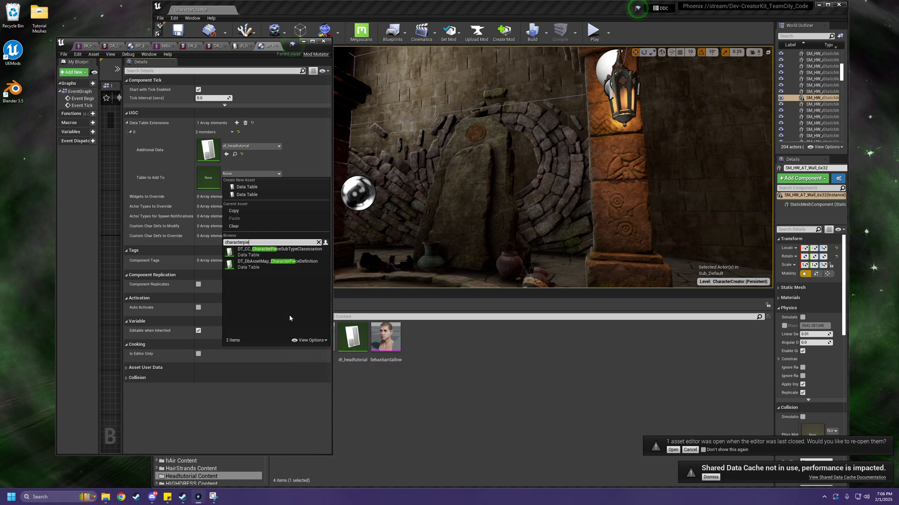
pyautogui.click(284, 264)
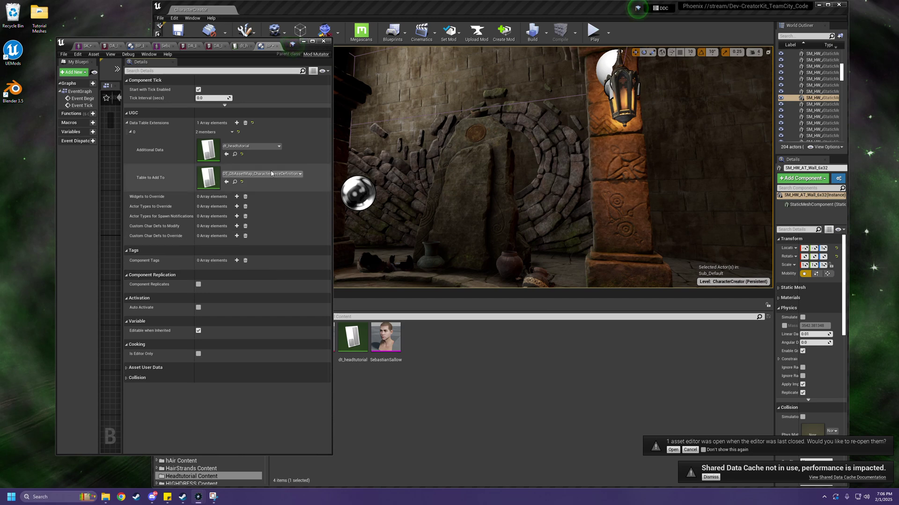
pyautogui.doubleClick(210, 181)
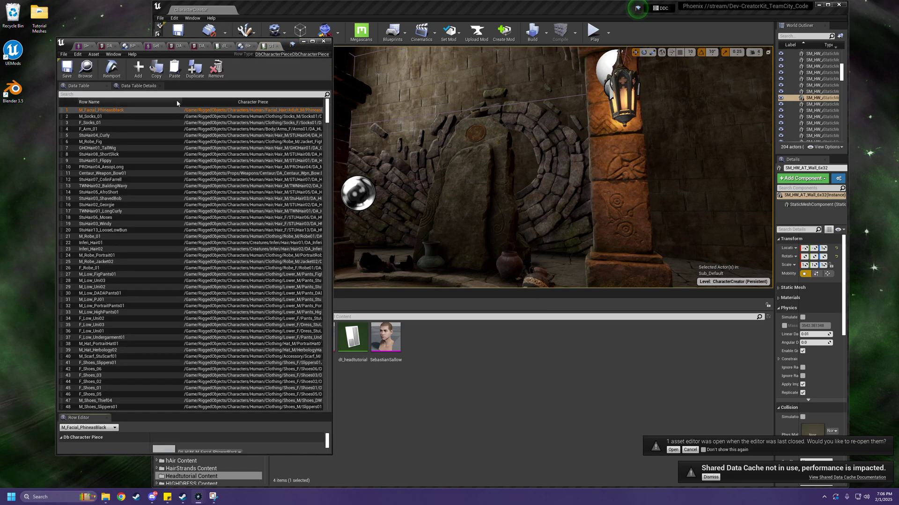
pyautogui.click(245, 46)
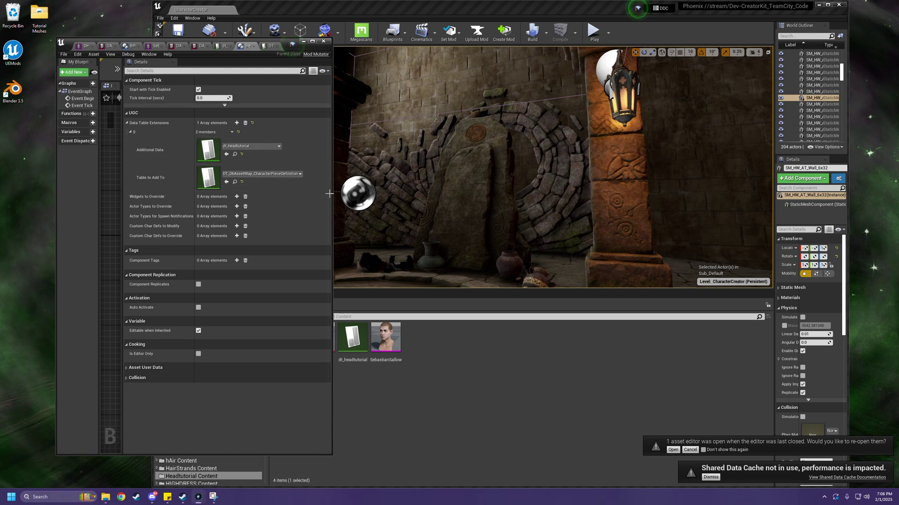
pyautogui.moveTo(333, 198); pyautogui.dragTo(669, 198)
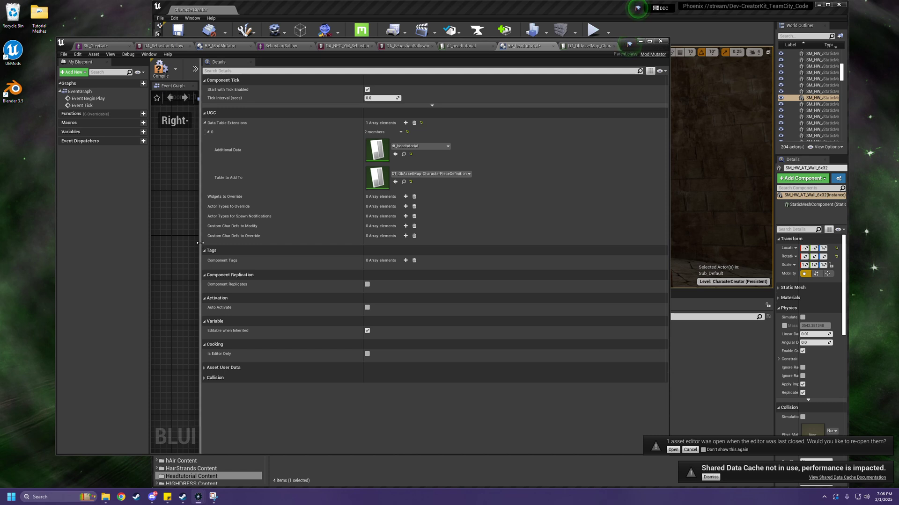
# Step: Close the BP_headtutorial editor and dismiss the LOD message with OK
pyautogui.moveTo(202, 243); pyautogui.dragTo(316, 238)
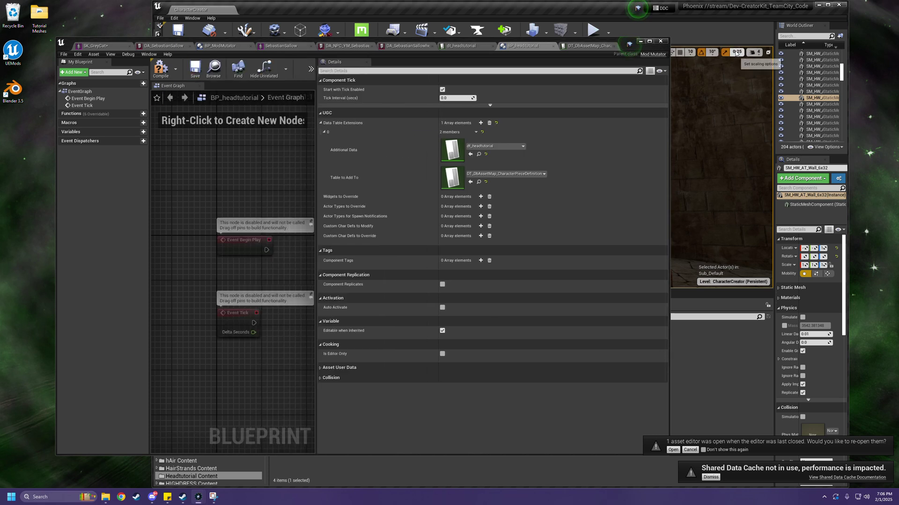
pyautogui.click(662, 41)
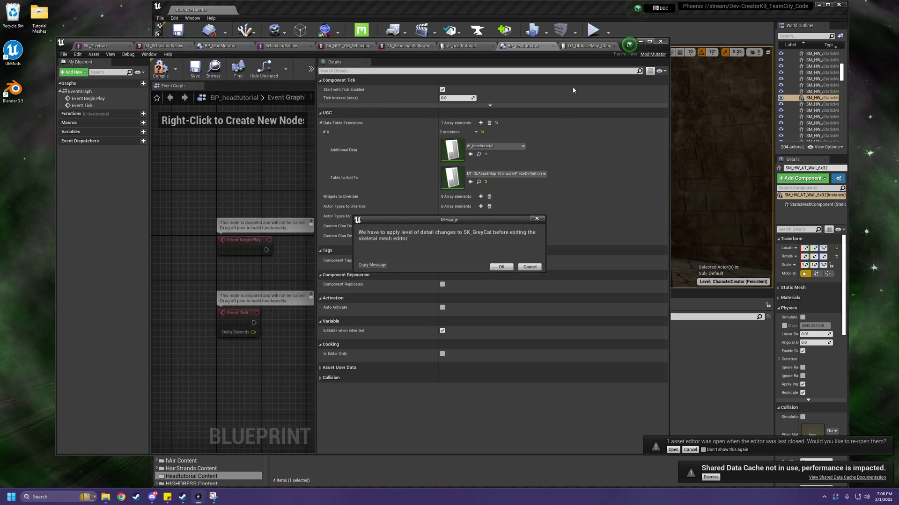
pyautogui.click(500, 268)
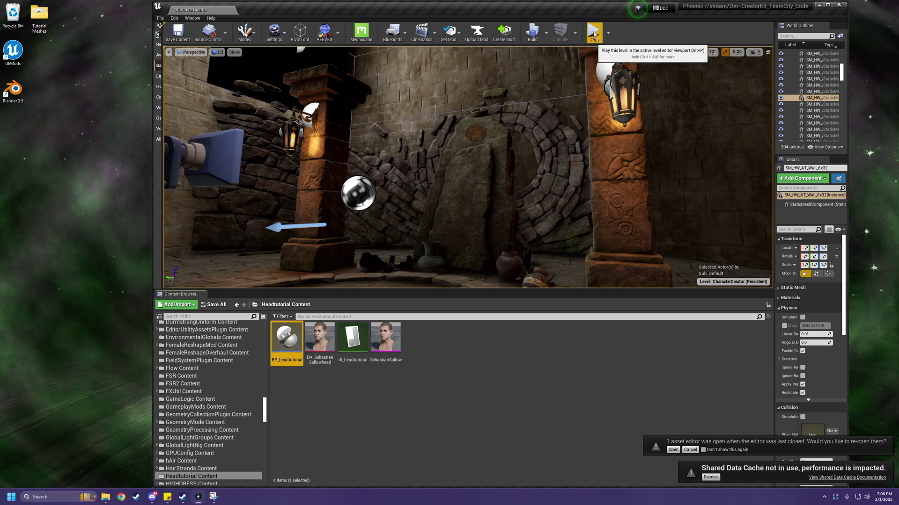
pyautogui.click(594, 34)
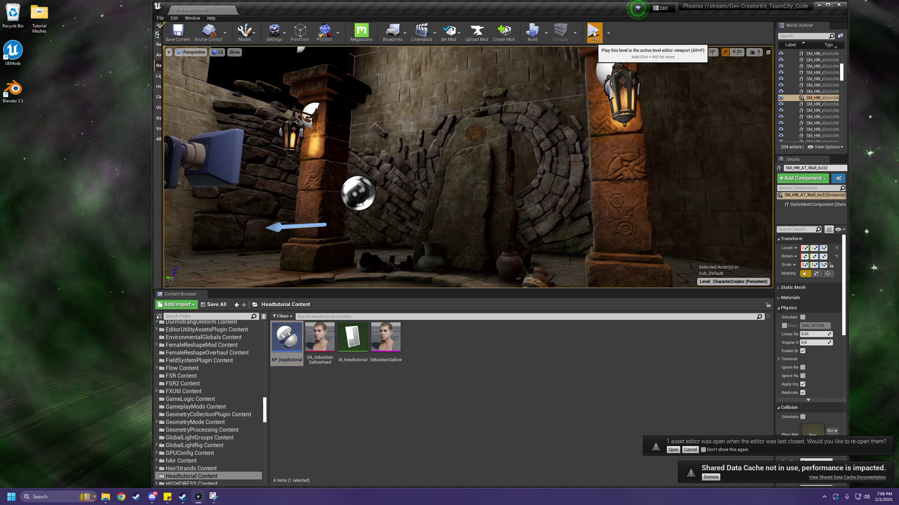